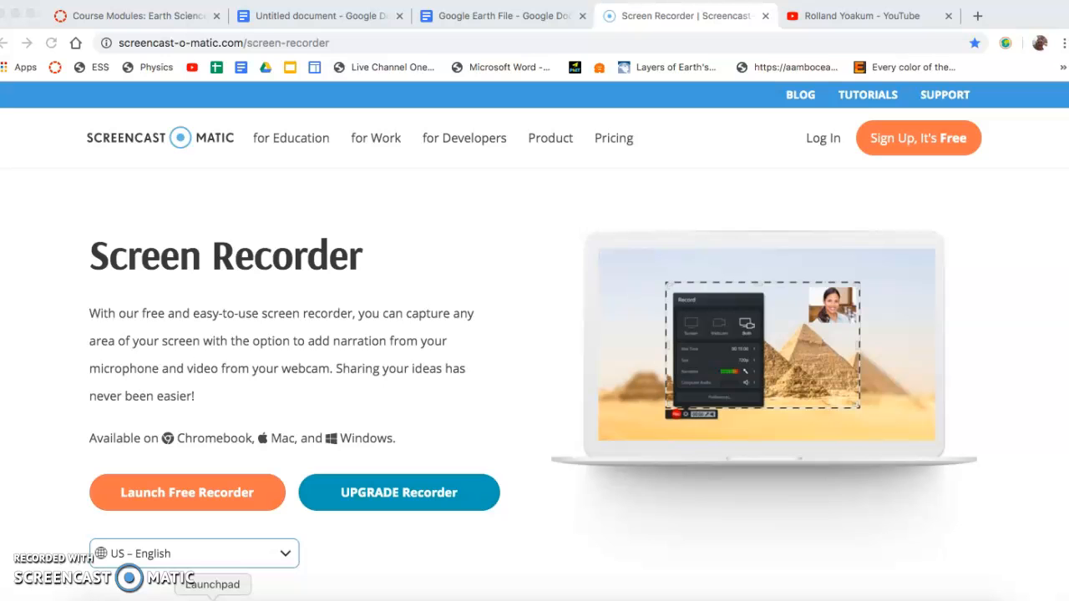
Launch Google Earth Pro from the Mac's installed applications.
{"action": "left_click", "coordinate": [213, 596]}
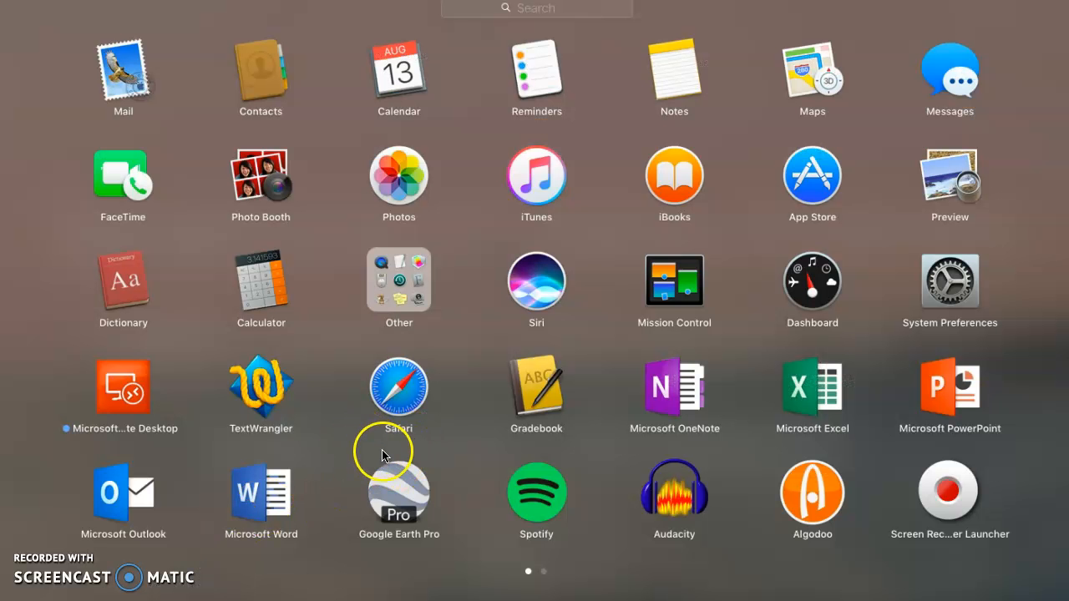
{"action": "left_click", "coordinate": [401, 500]}
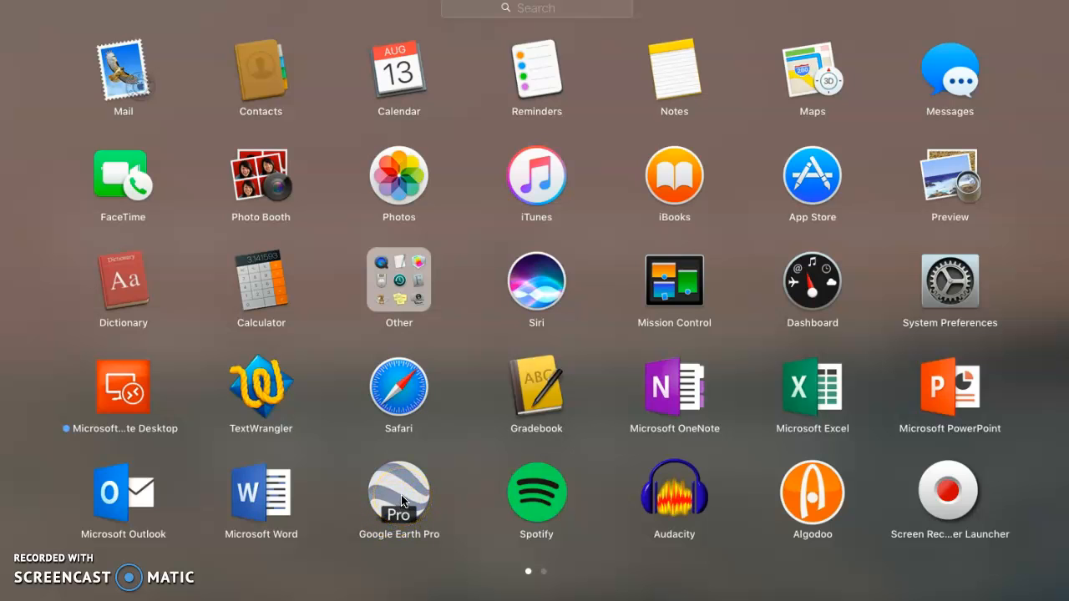
{"action": "scroll", "coordinate": [405, 496], "scroll_direction": "right", "scroll_amount": 3}
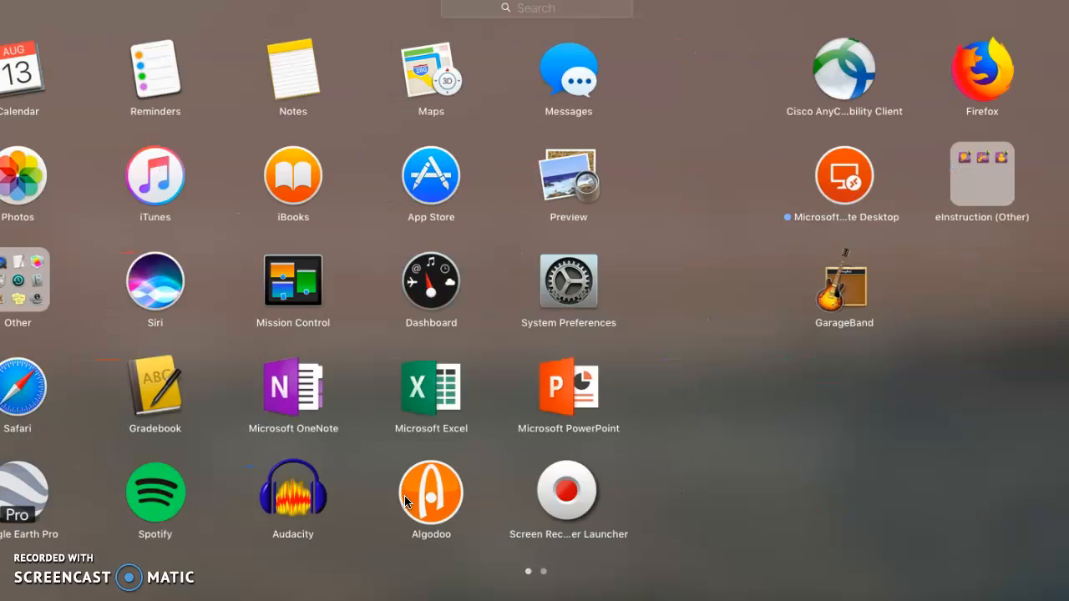
{"action": "scroll", "coordinate": [404, 497], "scroll_direction": "left", "scroll_amount": 3}
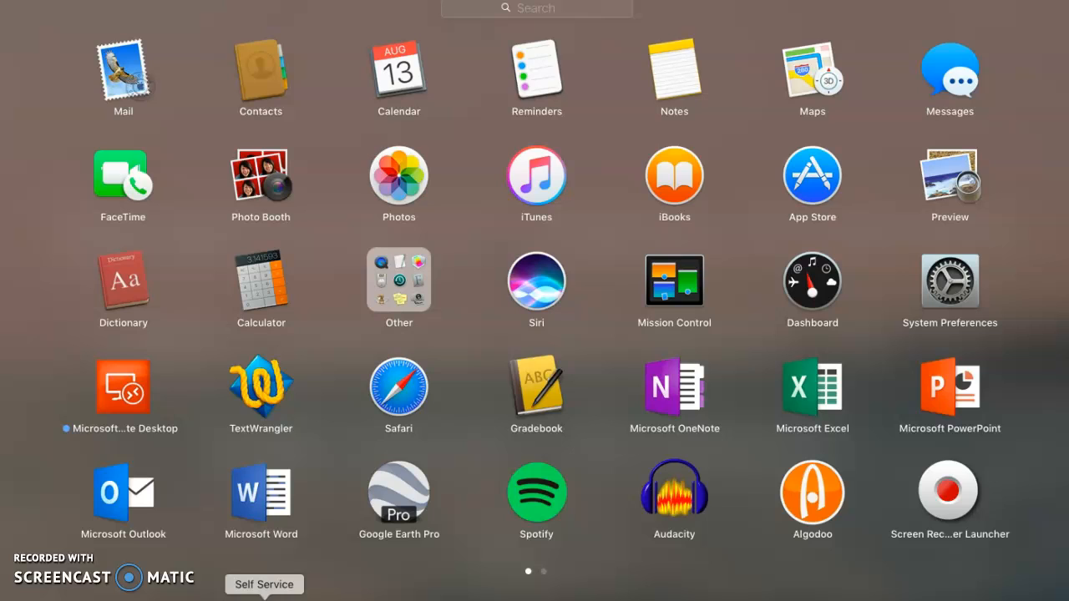
{"action": "left_click", "coordinate": [399, 498]}
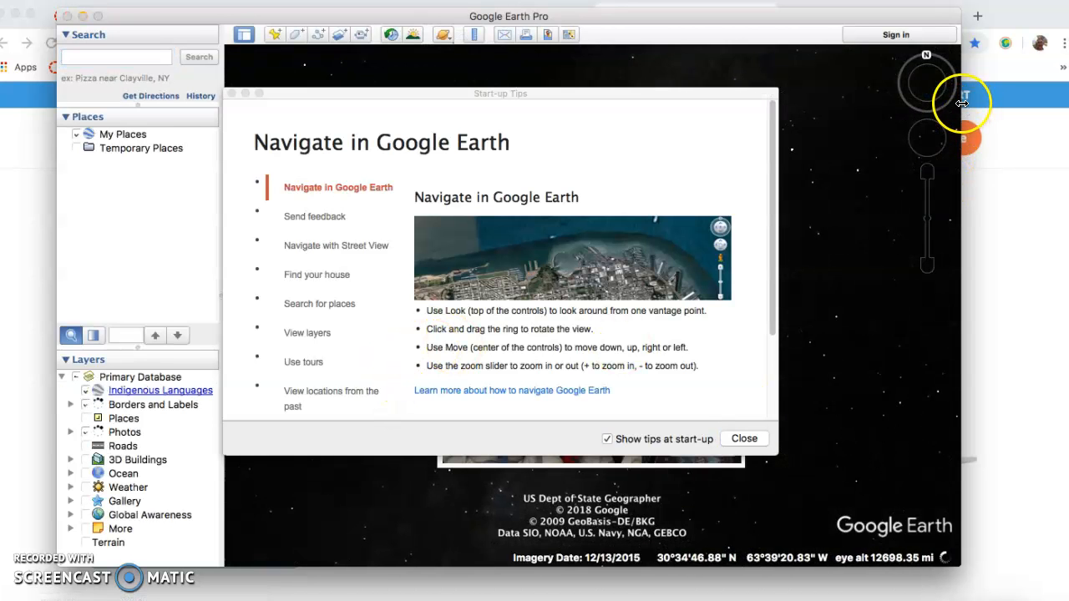
Dismiss the Start-up Tips and the Celebrating Indigenous Languages pop-up, and widen the program window on both sides.
{"action": "left_click", "coordinate": [744, 439]}
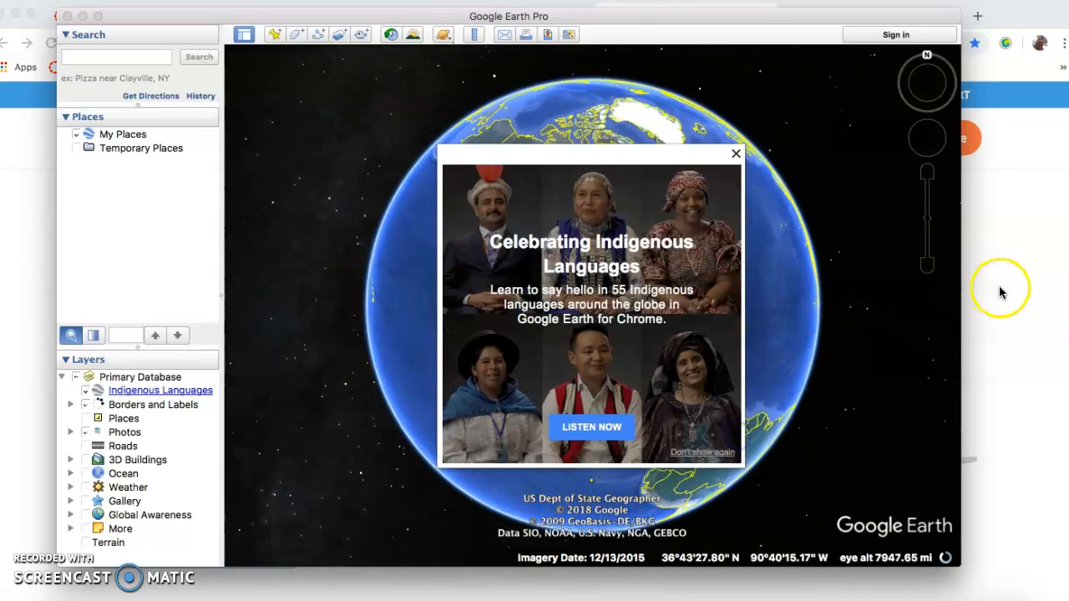
{"action": "left_click", "coordinate": [736, 154]}
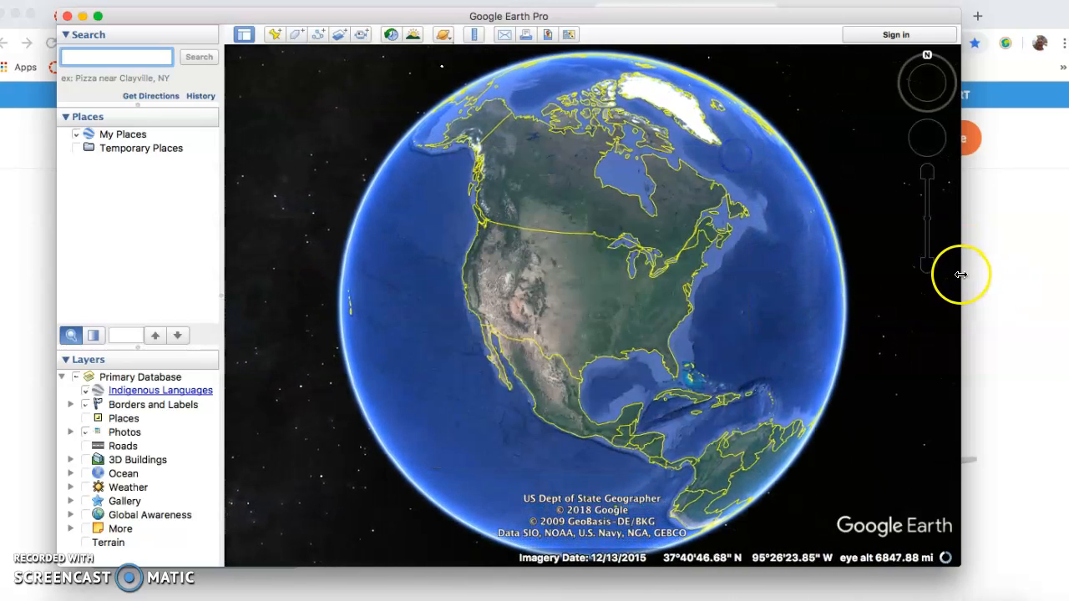
{"action": "left_click_drag", "start_coordinate": [960, 274], "coordinate": [1023, 279]}
{"action": "left_click_drag", "start_coordinate": [57, 206], "coordinate": [20, 205]}
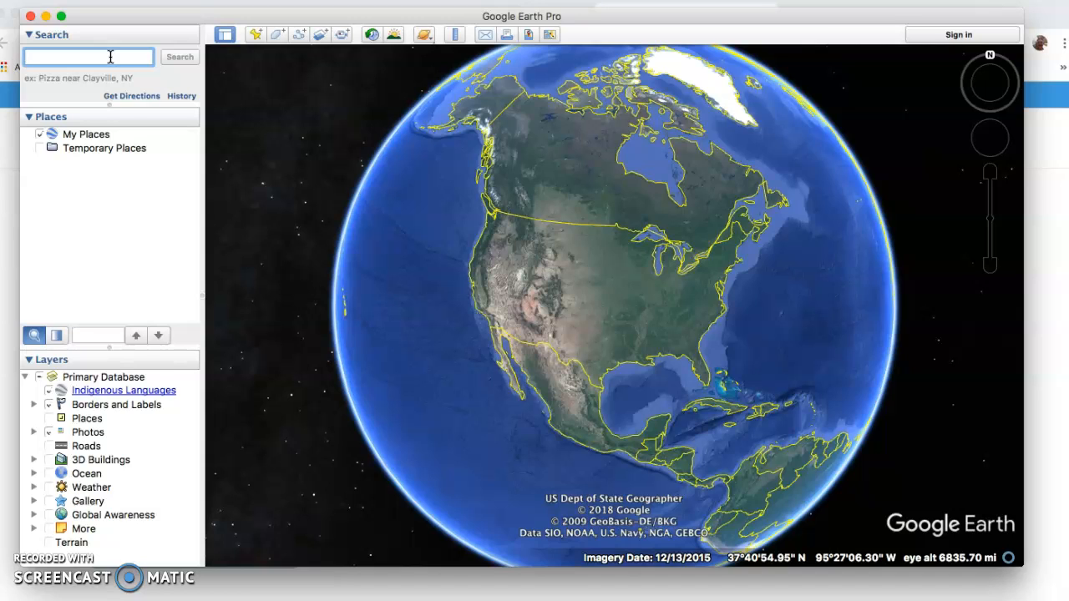
Search the globe for "north kansas city hospital".
{"action": "type", "text": "north "}
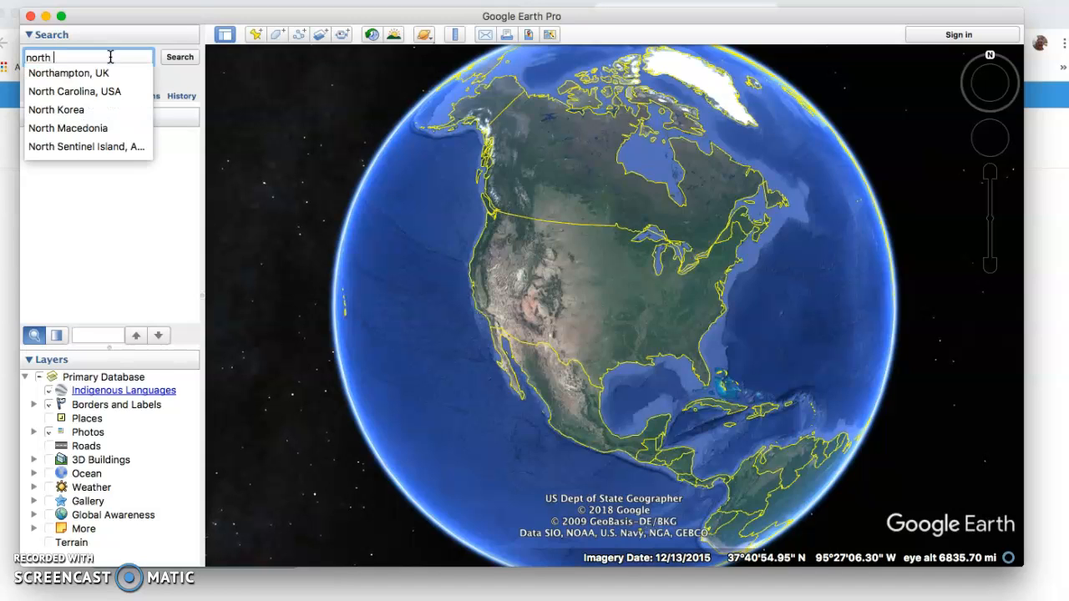
{"action": "type", "text": "kansas city "}
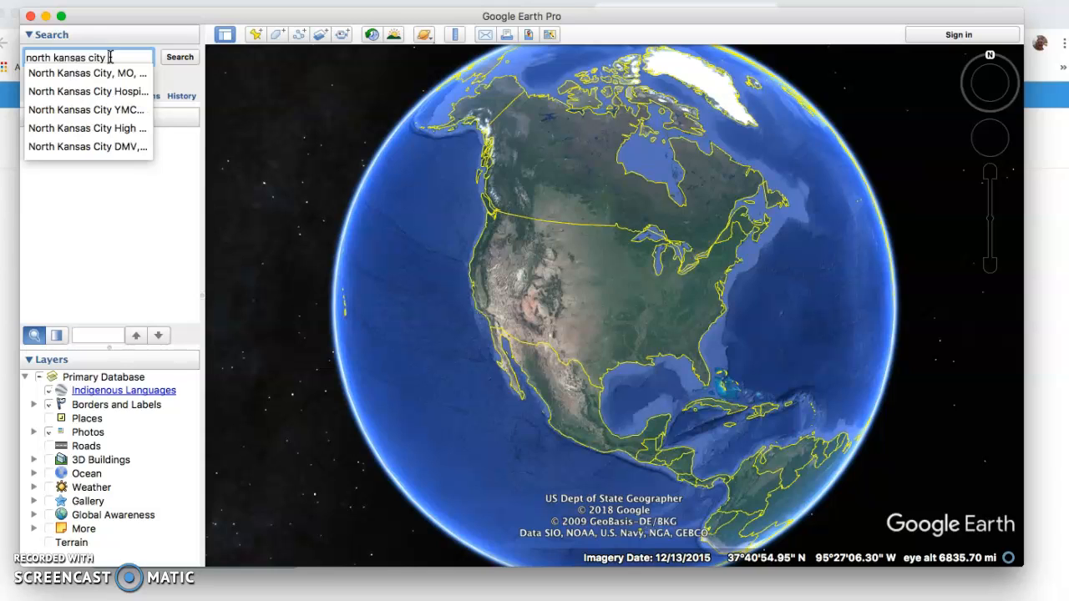
{"action": "type", "text": "hospital"}
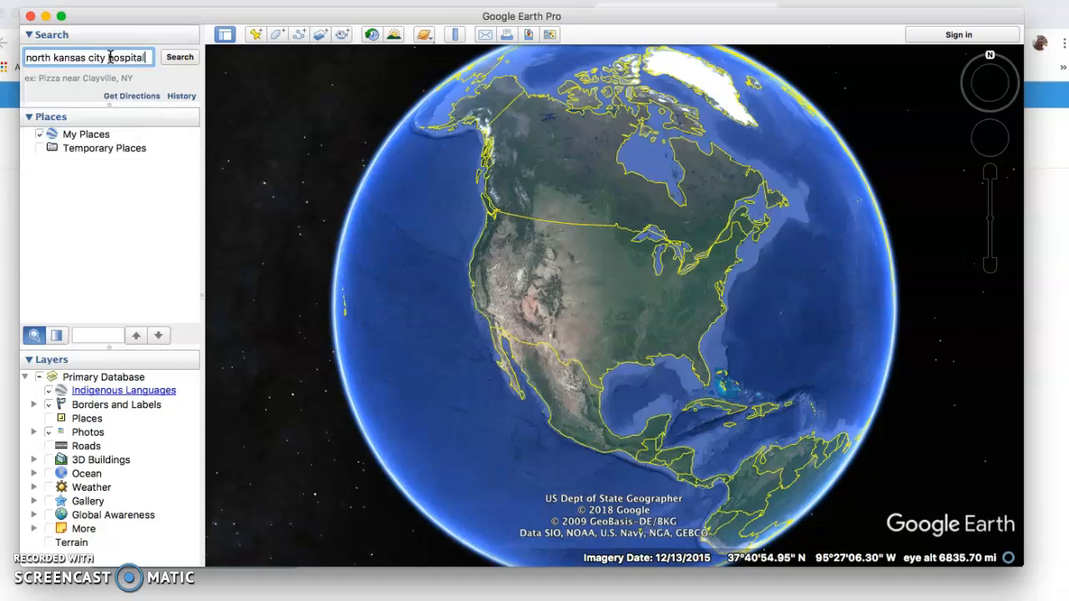
{"action": "key", "text": "Return"}
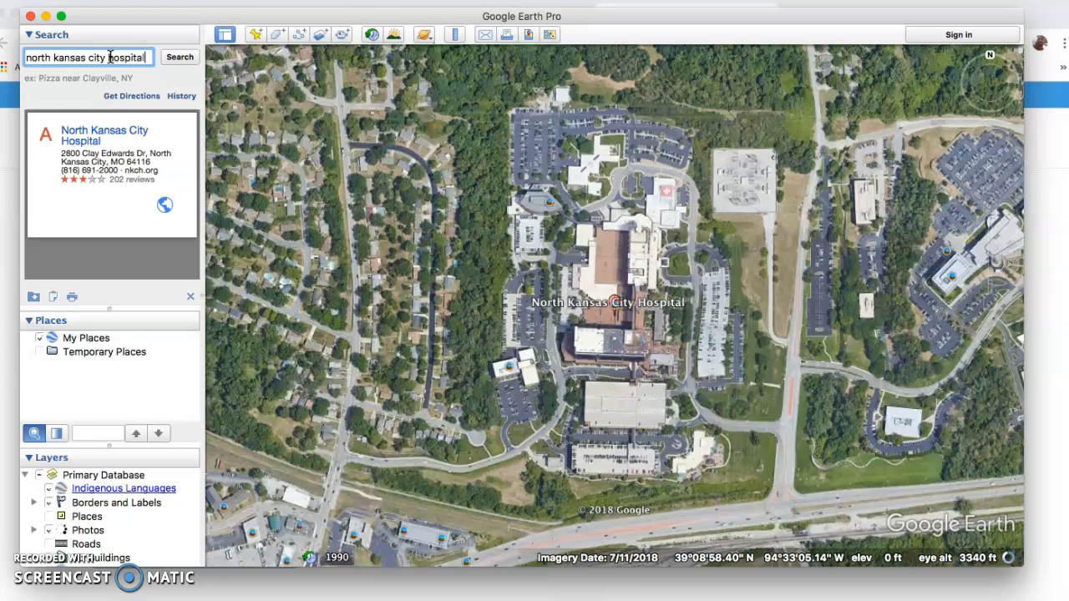
Save the North Kansas City Hospital search result to My Places.
{"action": "left_click", "coordinate": [164, 145]}
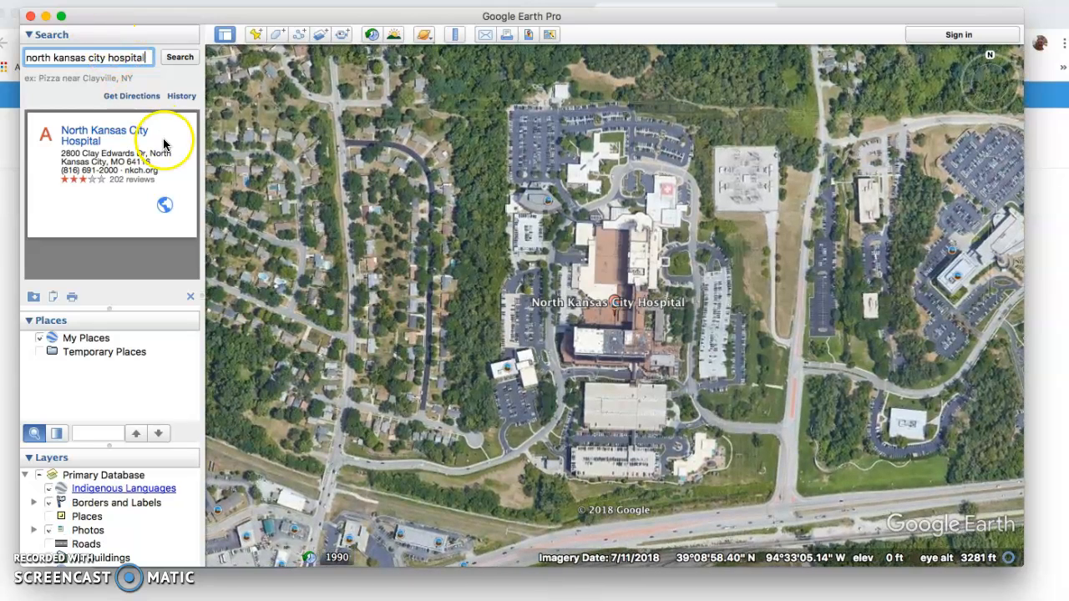
{"action": "right_click", "coordinate": [116, 135]}
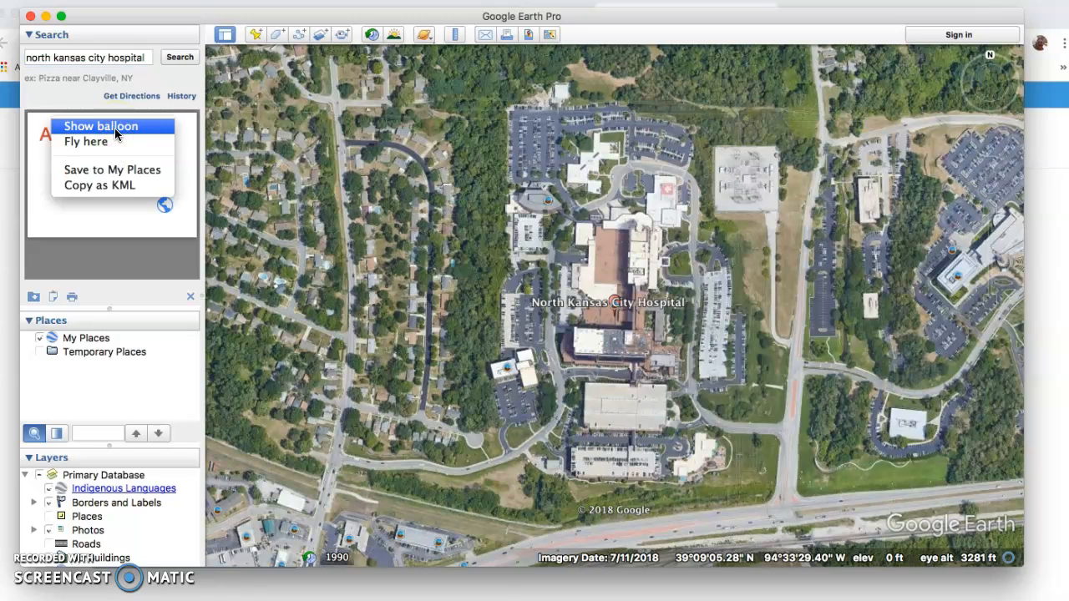
{"action": "left_click", "coordinate": [251, 262]}
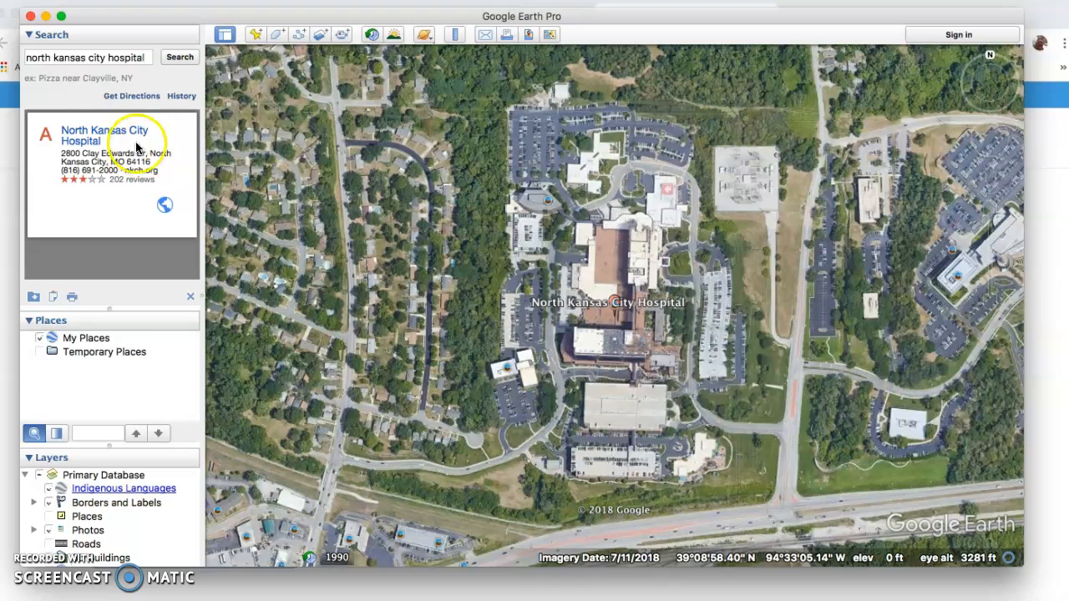
{"action": "right_click", "coordinate": [88, 143]}
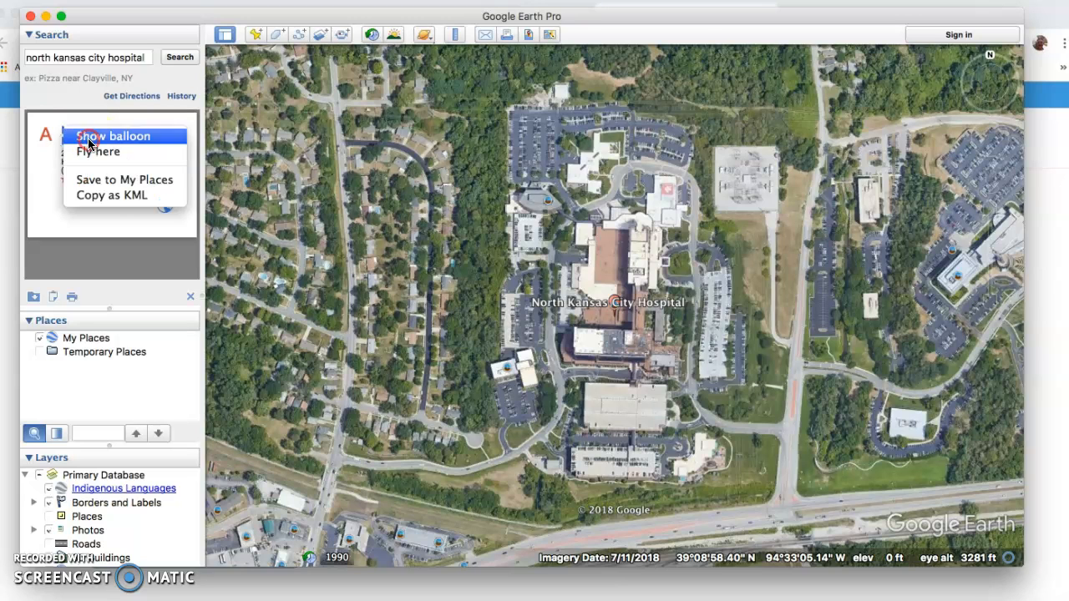
{"action": "left_click", "coordinate": [105, 181]}
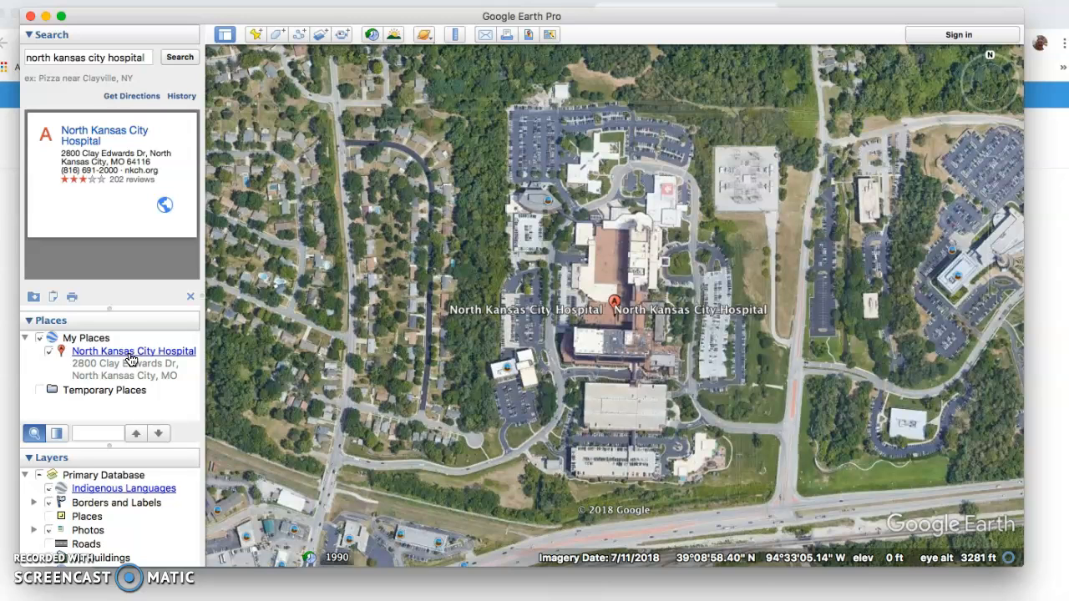
Search for "tomsk, russia" and save the Tomsk result to My Places.
{"action": "left_click", "coordinate": [95, 56]}
{"action": "double_click", "coordinate": [95, 58]}
{"action": "triple_click", "coordinate": [95, 59]}
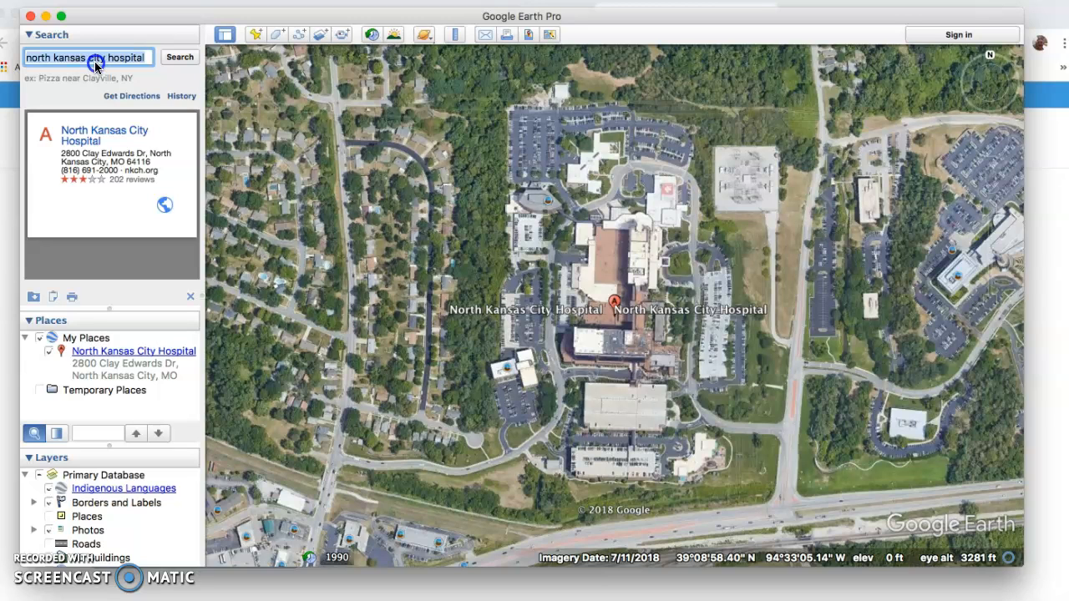
{"action": "type", "text": "tomsk, "}
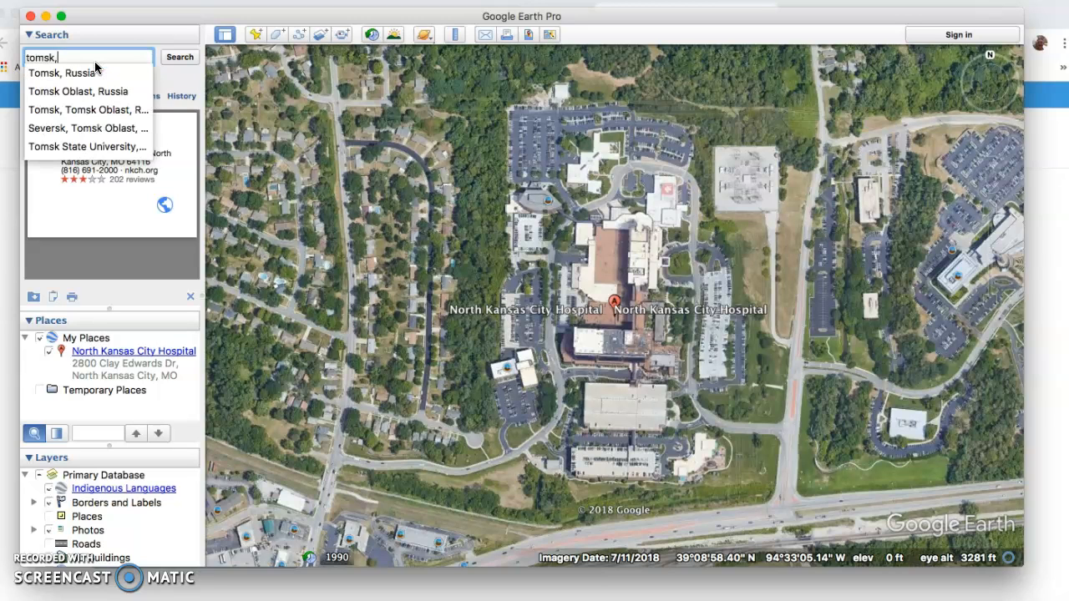
{"action": "type", "text": "russia"}
{"action": "key", "text": "Return"}
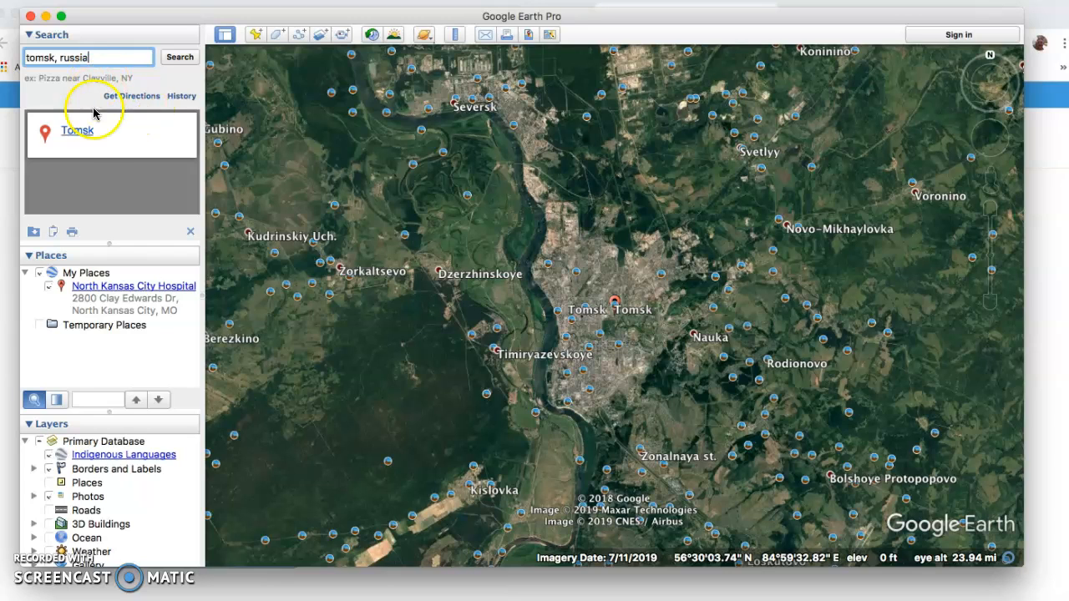
{"action": "right_click", "coordinate": [79, 132]}
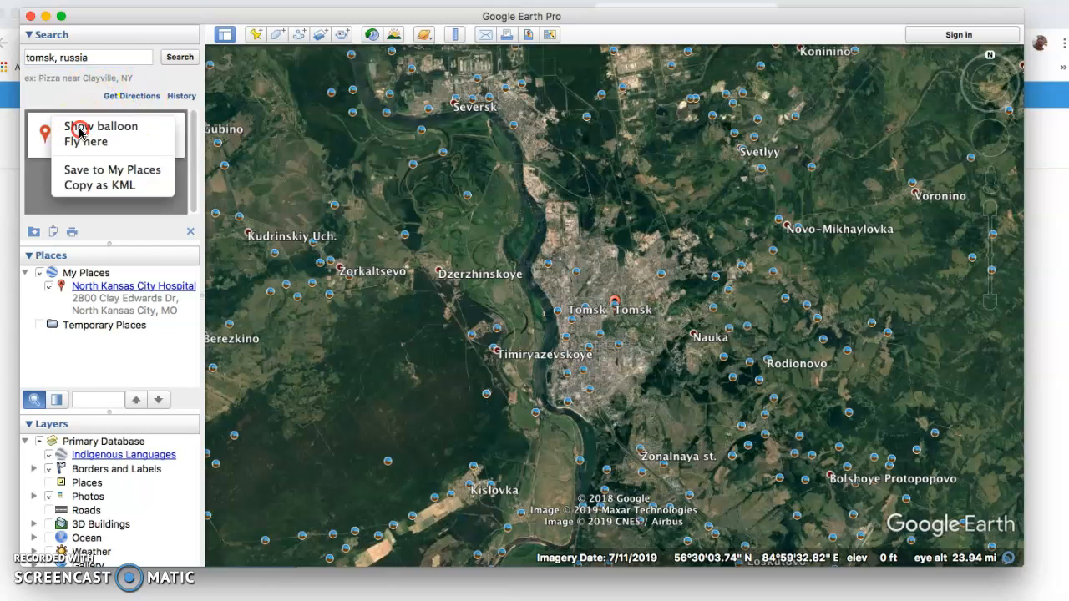
{"action": "left_click", "coordinate": [97, 171]}
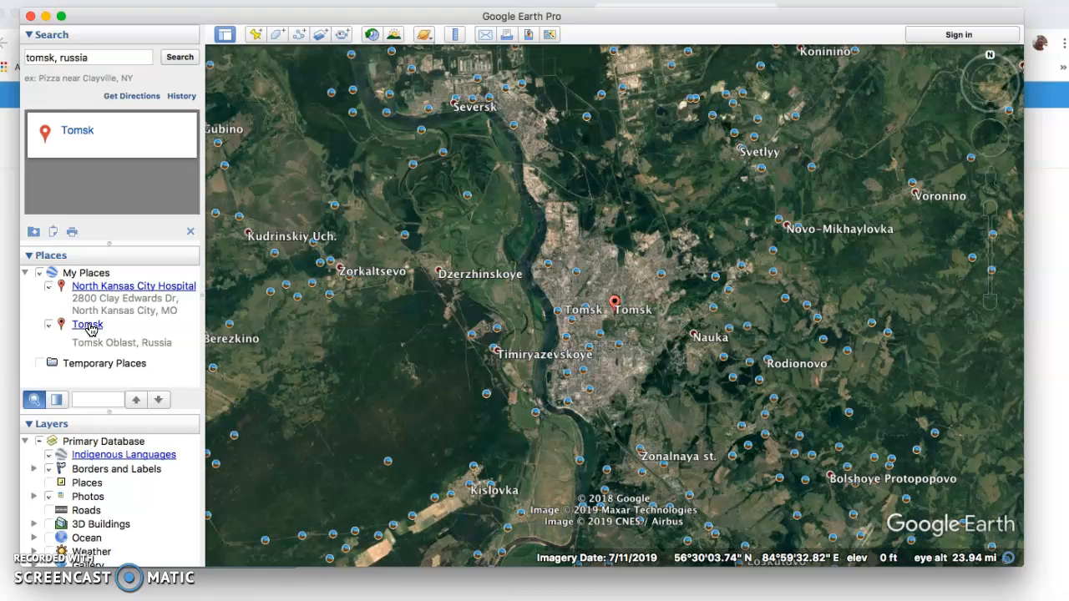
Replace the search text with "lackland air force base, san antonio, texas" and run the search.
{"action": "double_click", "coordinate": [74, 59]}
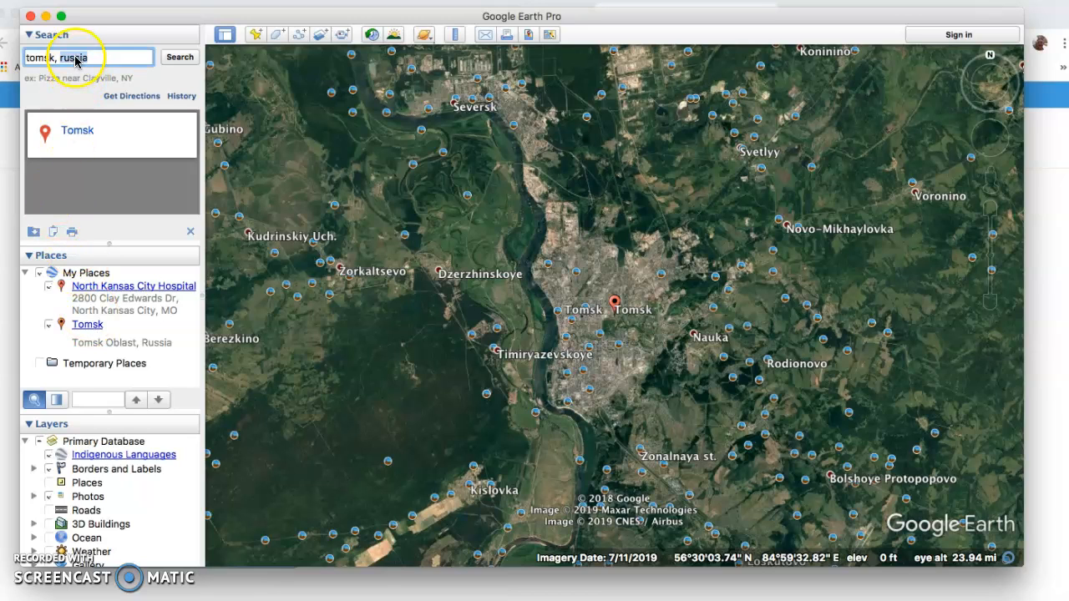
{"action": "triple_click", "coordinate": [74, 58]}
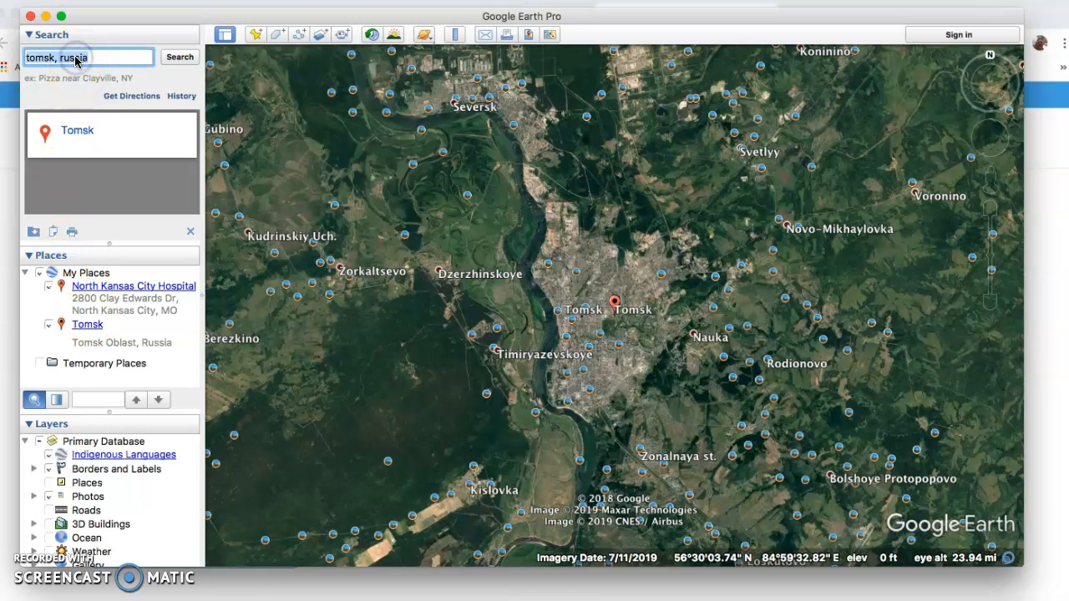
{"action": "type", "text": "lackland ai"}
{"action": "type", "text": "r force bas"}
{"action": "type", "text": "e, san an"}
{"action": "type", "text": "tonio"}
{"action": "type", "text": ", texas"}
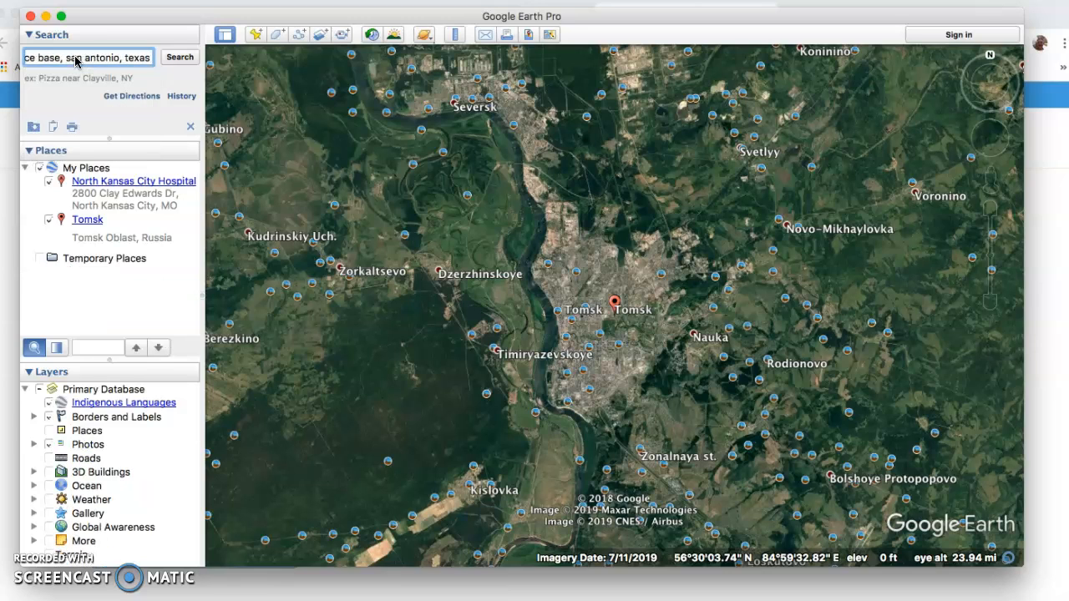
{"action": "key", "text": "Return"}
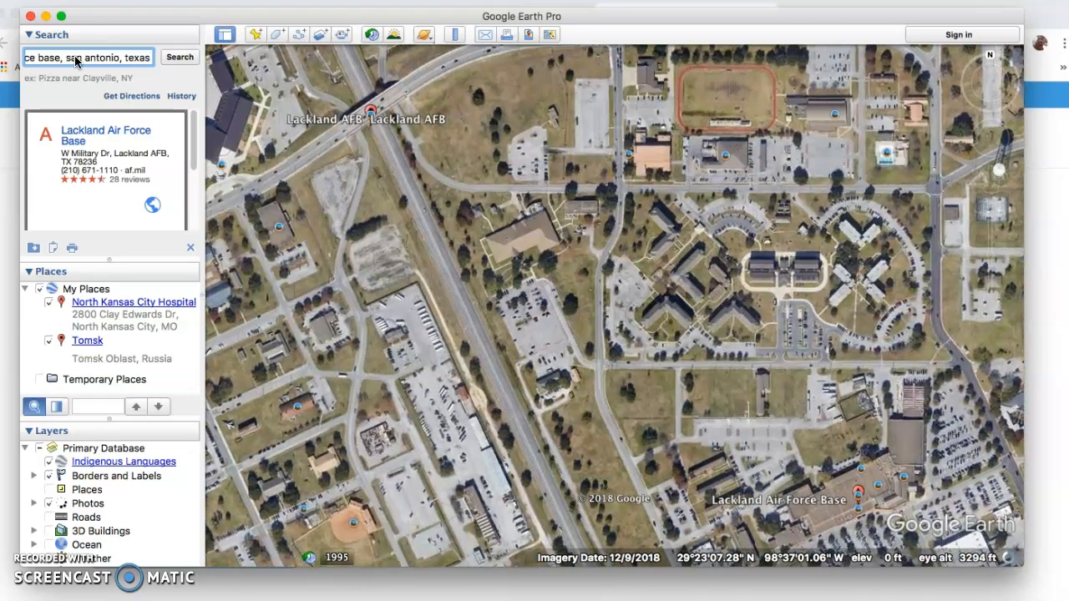
Save the Lackland Air Force Base search result to My Places.
{"action": "left_click", "coordinate": [81, 132]}
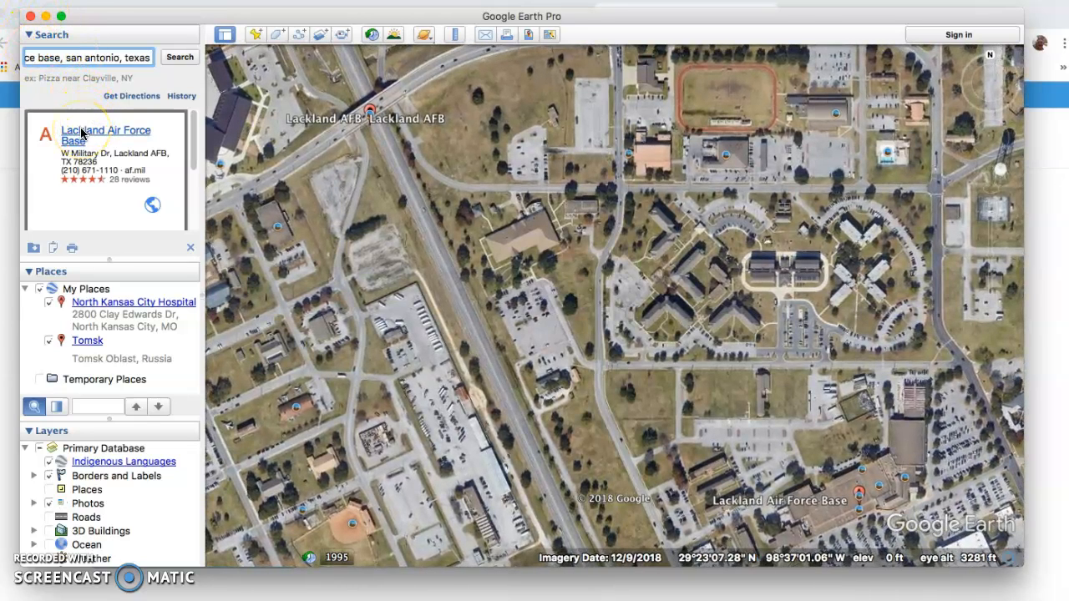
{"action": "right_click", "coordinate": [81, 132]}
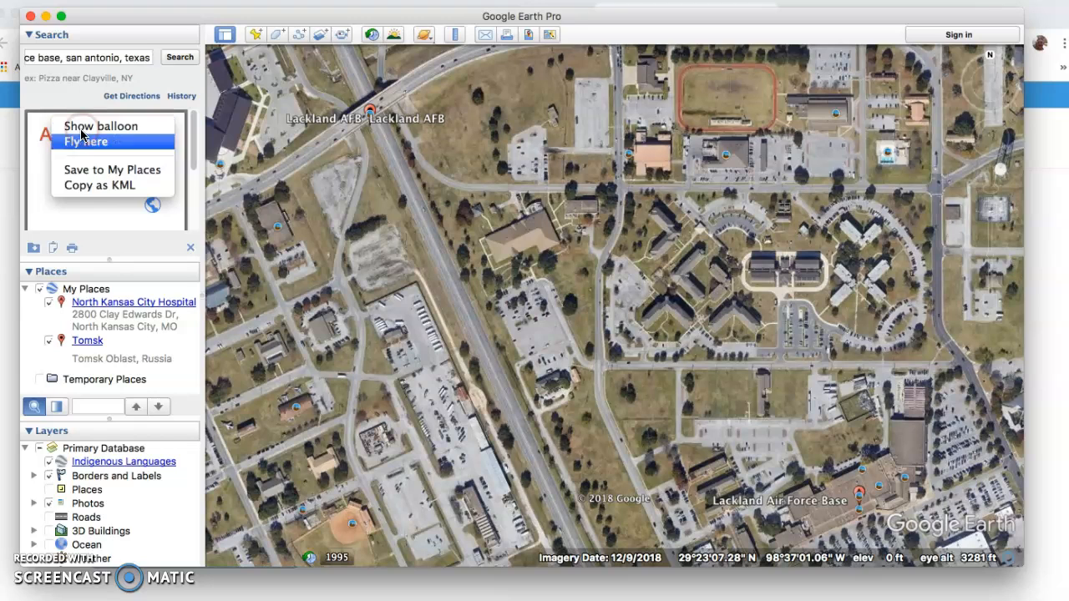
{"action": "left_click", "coordinate": [93, 170]}
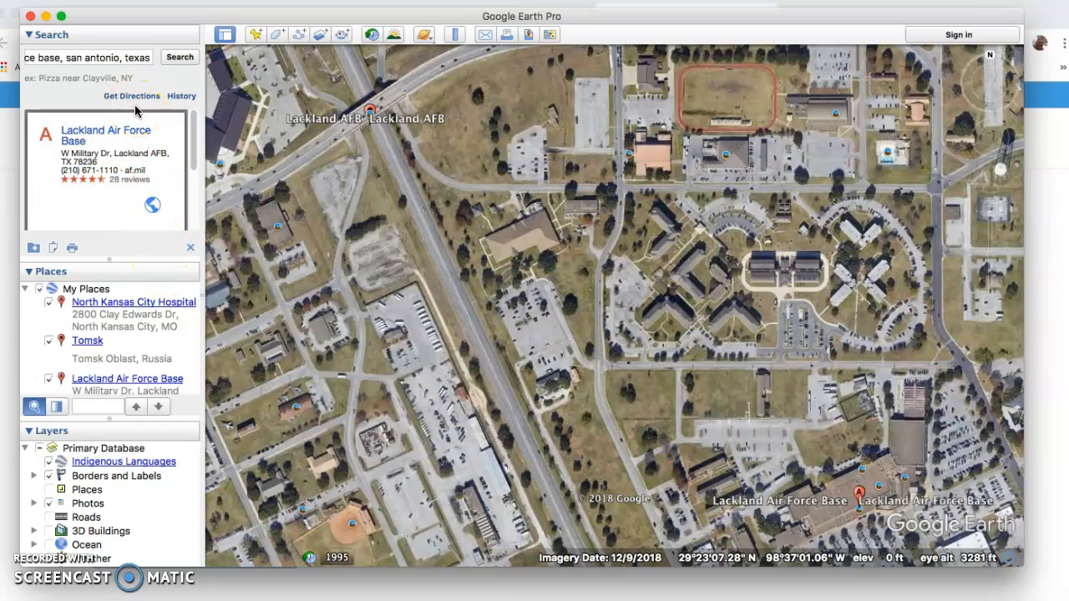
Search the globe for "stonehenge".
{"action": "left_click", "coordinate": [104, 57]}
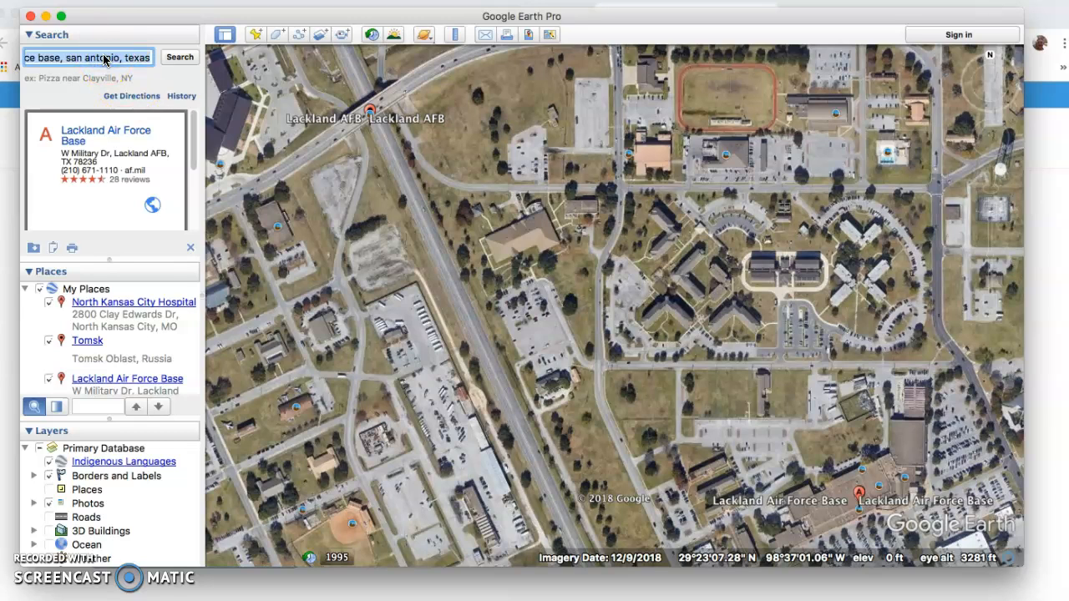
{"action": "type", "text": "stonehn"}
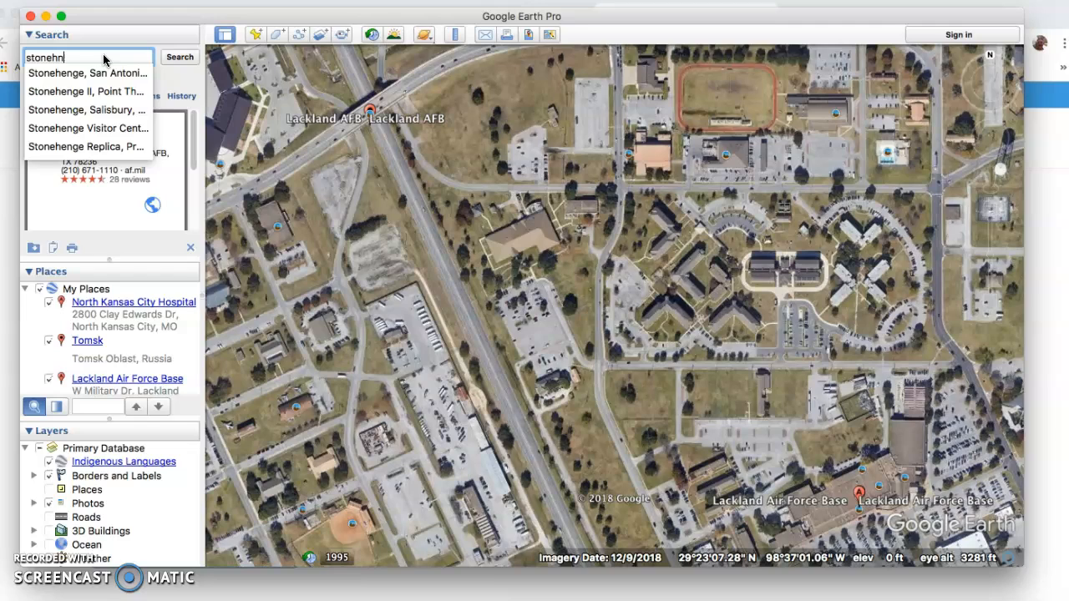
{"action": "type", "text": "nc"}
{"action": "key", "text": "BackSpace"}
{"action": "type", "text": "ge"}
{"action": "key", "text": "Return"}
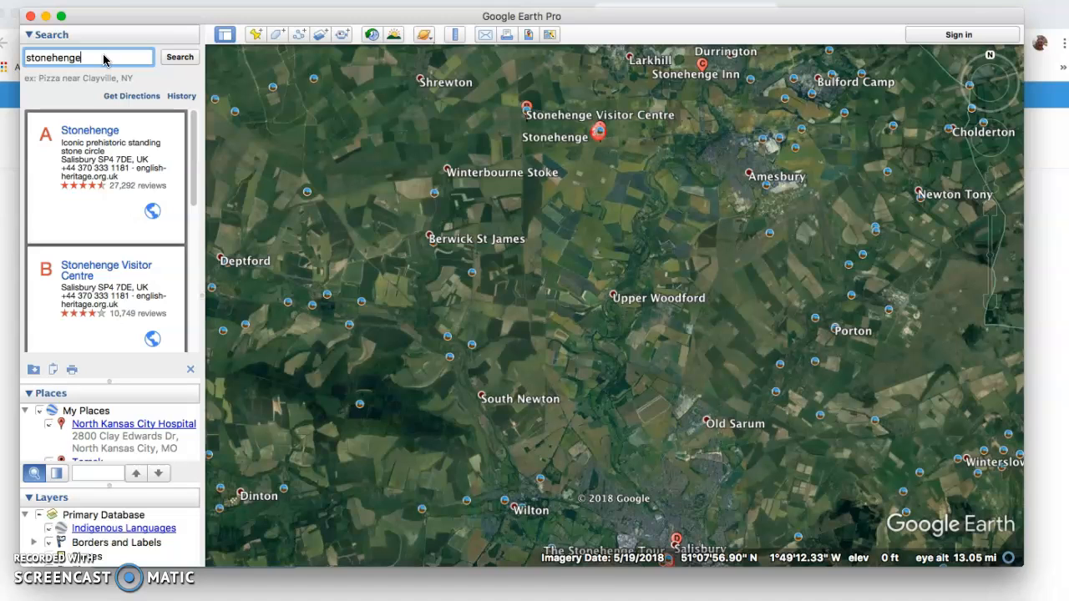
Expand the overlapping markers at Stonehenge on the map and open the site's photo.
{"action": "left_click", "coordinate": [591, 134]}
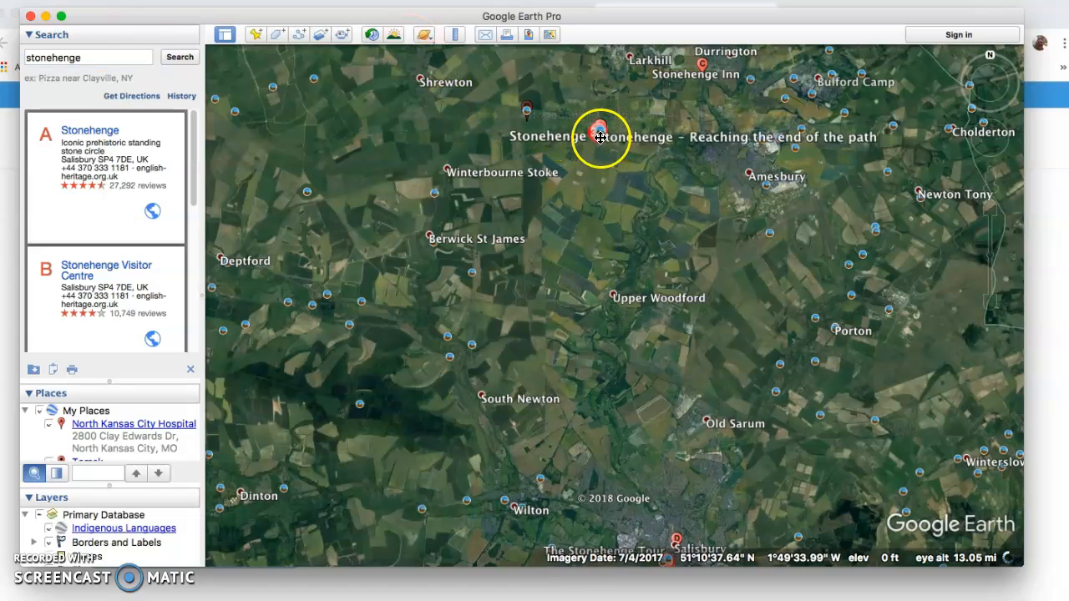
{"action": "left_click", "coordinate": [599, 138]}
{"action": "left_click", "coordinate": [600, 161]}
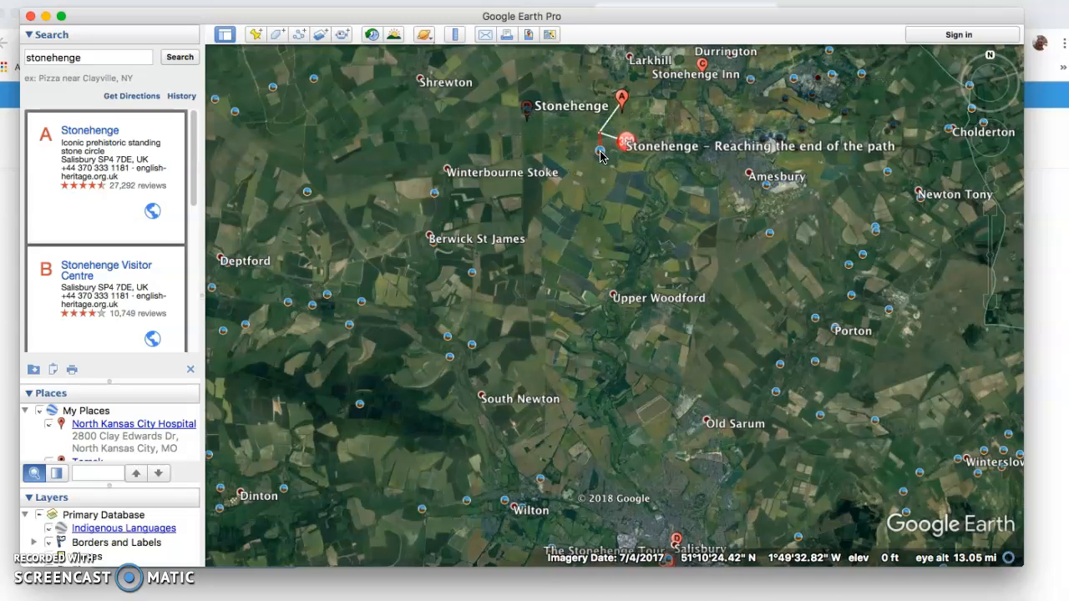
{"action": "left_click", "coordinate": [600, 153]}
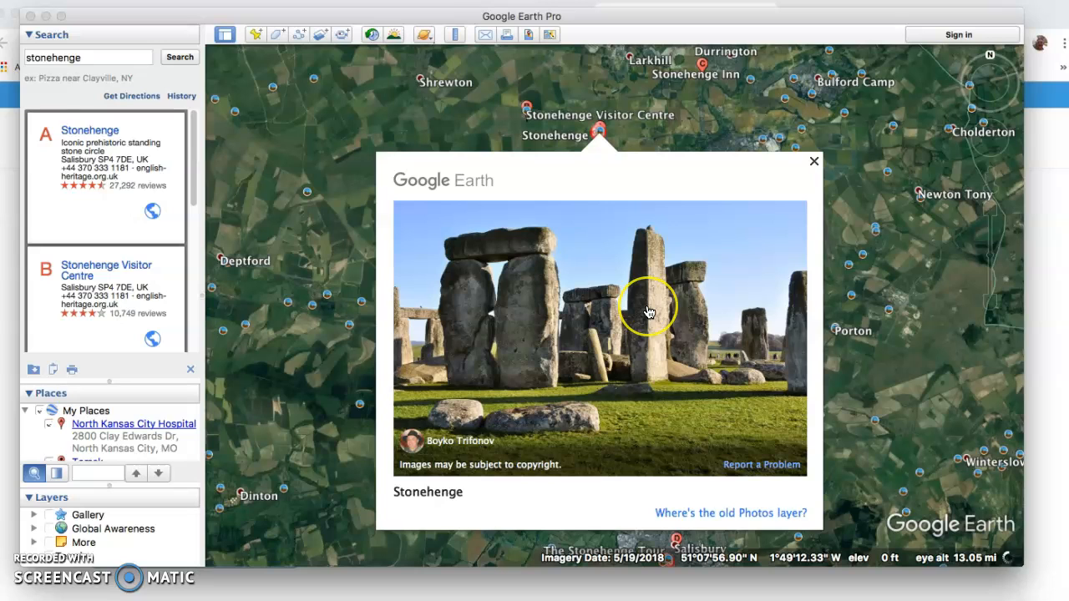
Close the Stonehenge photo balloon and save the first Stonehenge search result to My Places.
{"action": "left_click", "coordinate": [719, 359]}
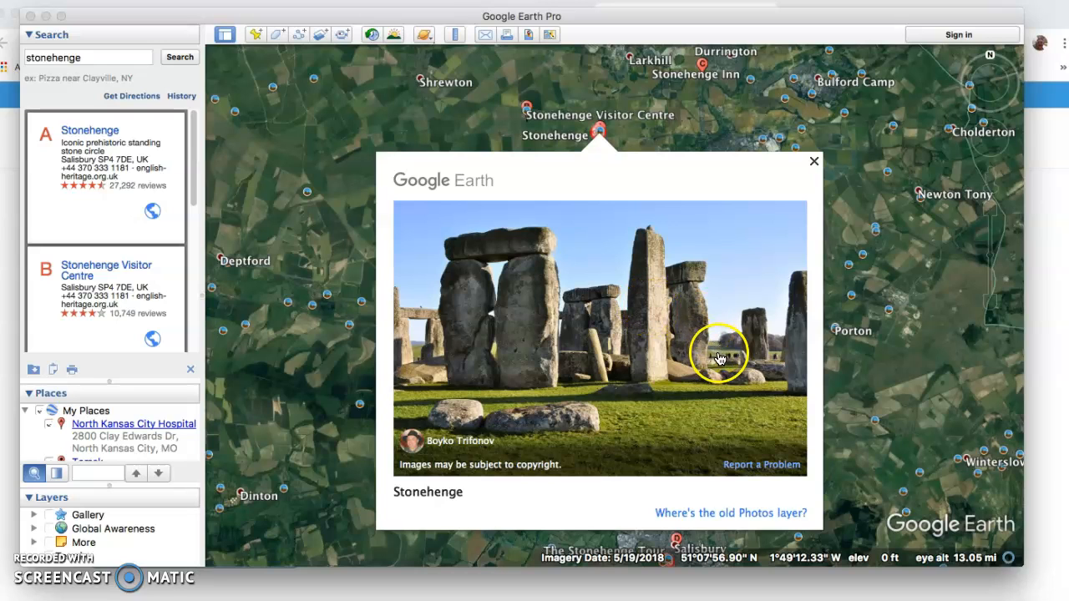
{"action": "left_click", "coordinate": [815, 163]}
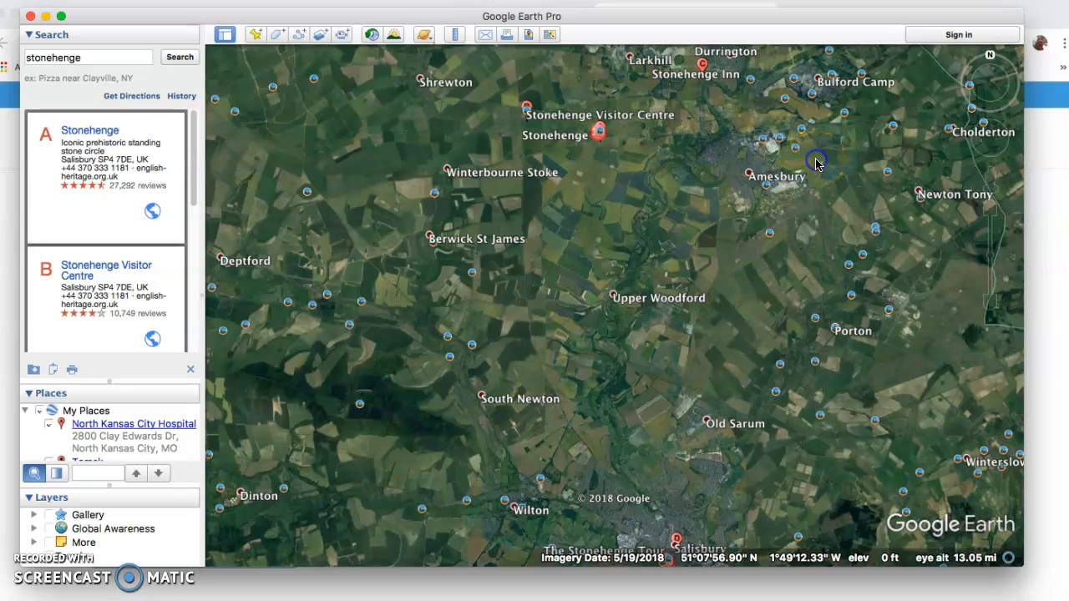
{"action": "right_click", "coordinate": [83, 131]}
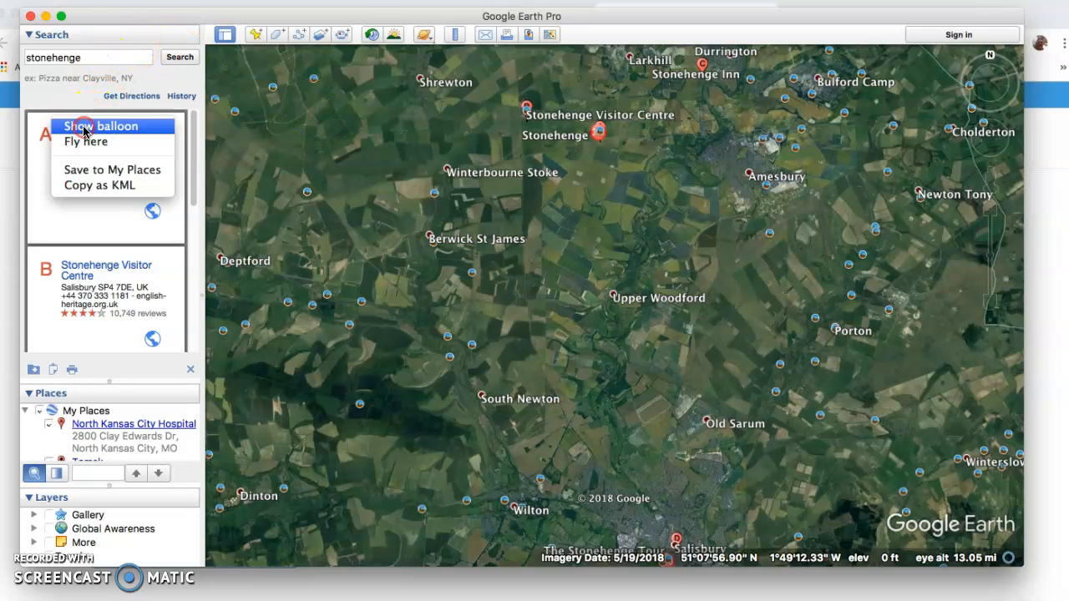
{"action": "left_click", "coordinate": [88, 170]}
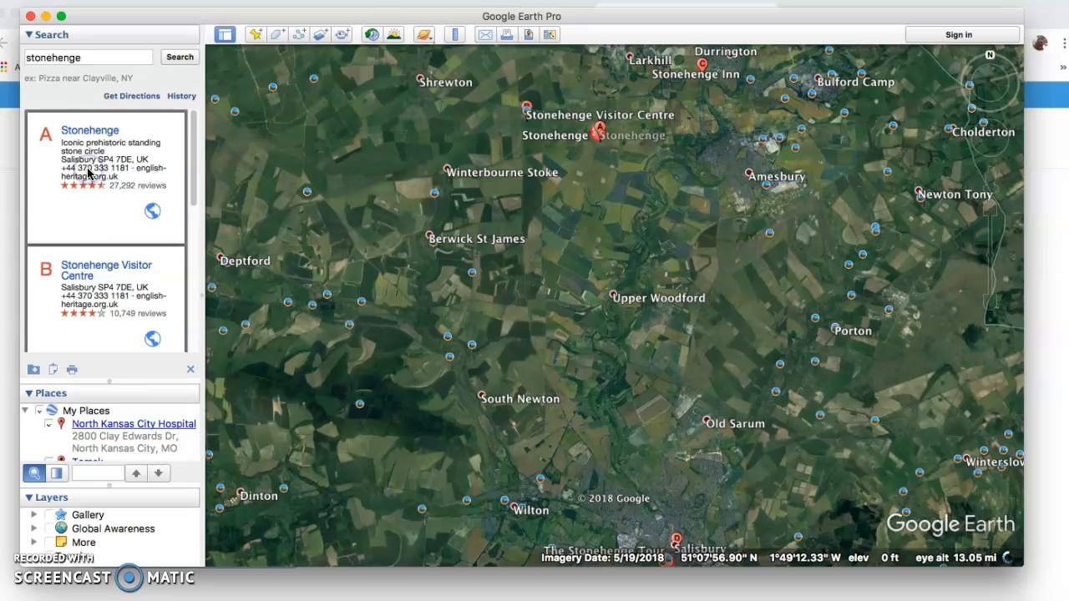
{"action": "scroll", "coordinate": [119, 436], "scroll_direction": "down", "scroll_amount": 5}
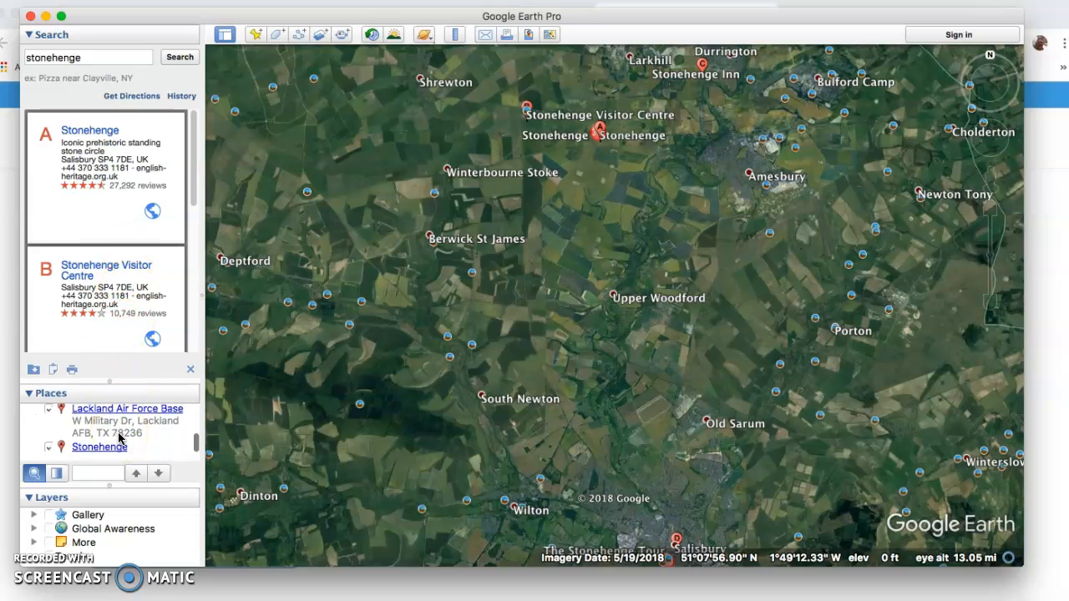
{"action": "scroll", "coordinate": [119, 436], "scroll_direction": "up", "scroll_amount": 2}
{"action": "scroll", "coordinate": [119, 436], "scroll_direction": "up", "scroll_amount": 2}
{"action": "scroll", "coordinate": [120, 436], "scroll_direction": "down", "scroll_amount": 4}
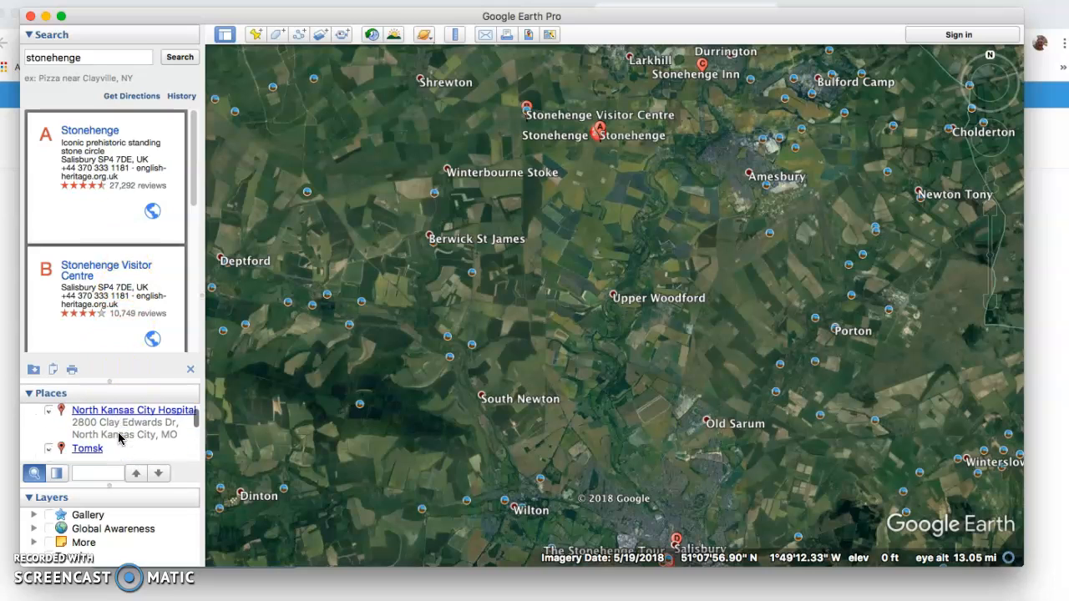
{"action": "scroll", "coordinate": [119, 436], "scroll_direction": "up", "scroll_amount": 1}
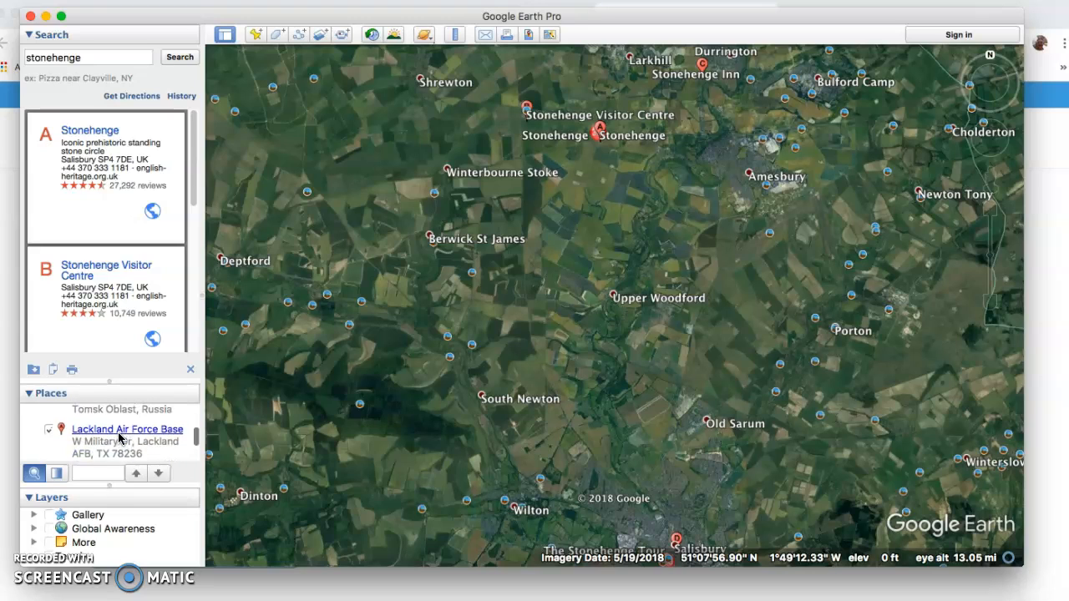
{"action": "scroll", "coordinate": [119, 436], "scroll_direction": "down", "scroll_amount": 2}
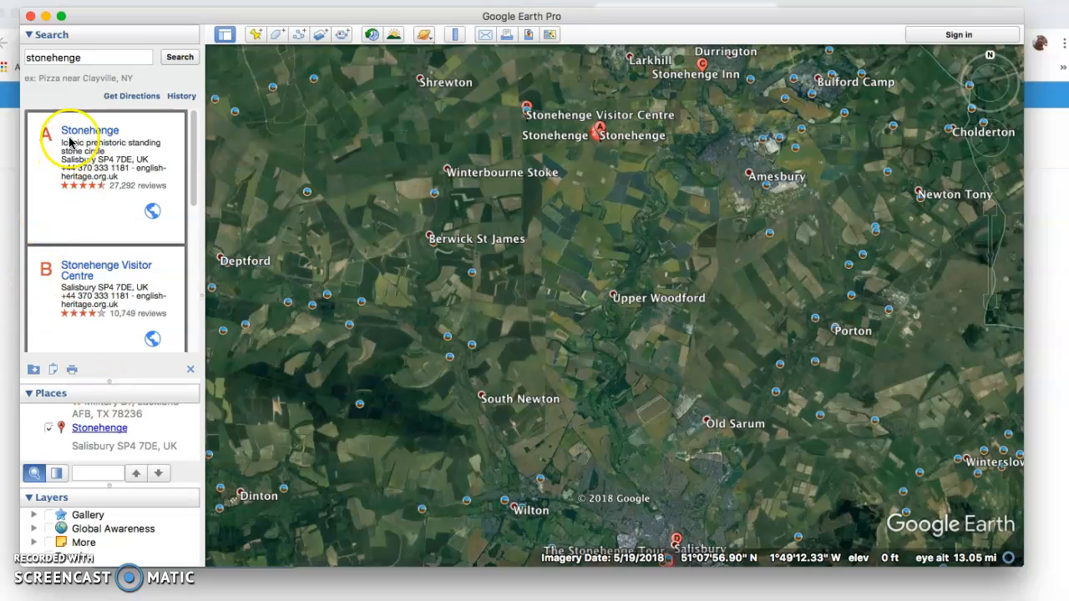
Replace the search text with "golden, co" and run the search.
{"action": "left_click", "coordinate": [56, 62]}
{"action": "double_click", "coordinate": [55, 62]}
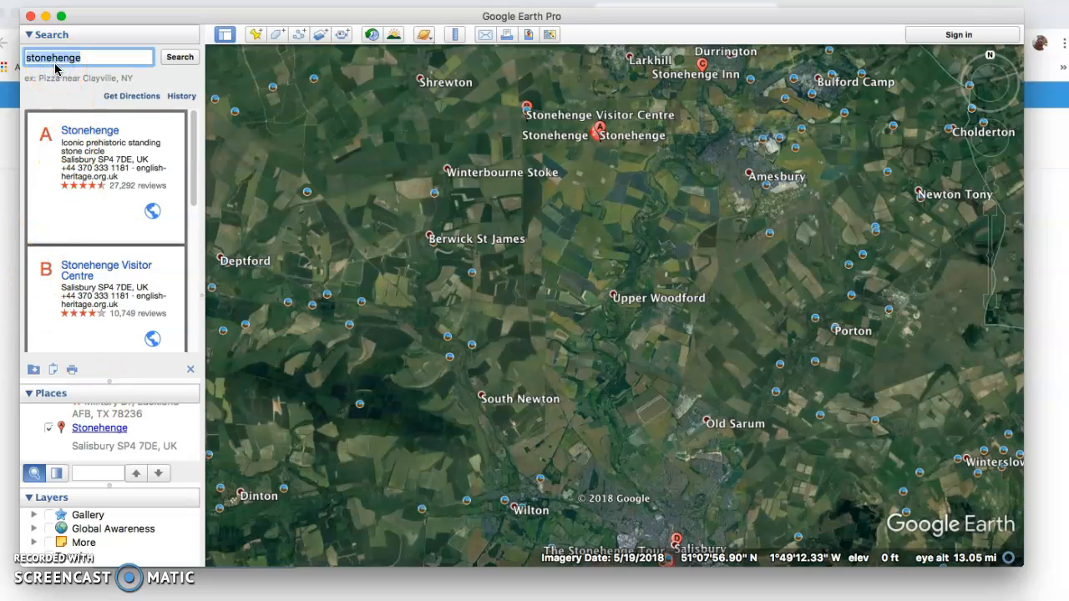
{"action": "type", "text": "golden, co"}
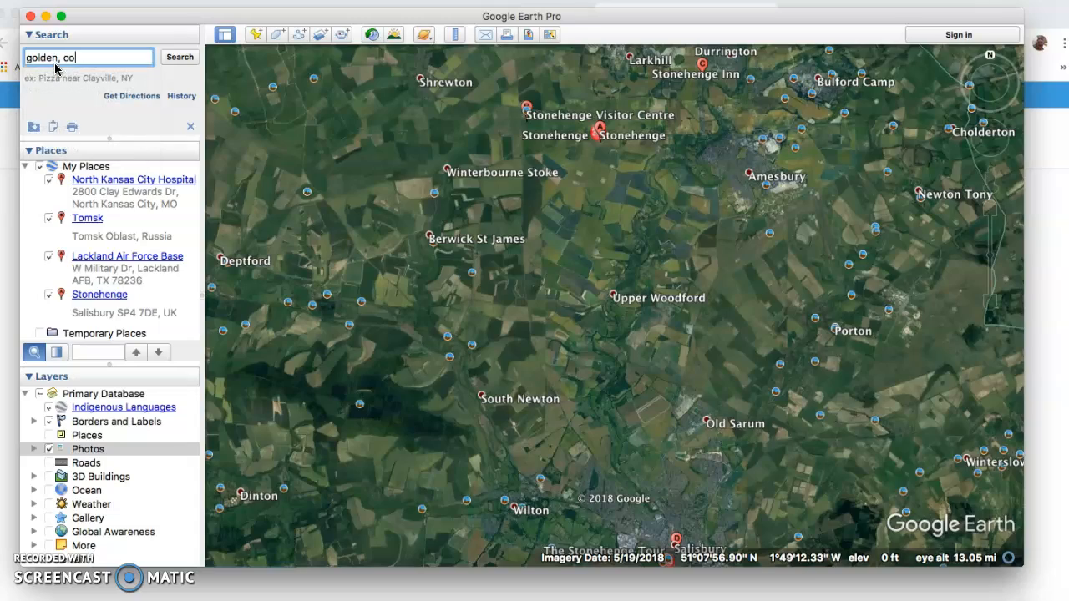
{"action": "left_click", "coordinate": [188, 57]}
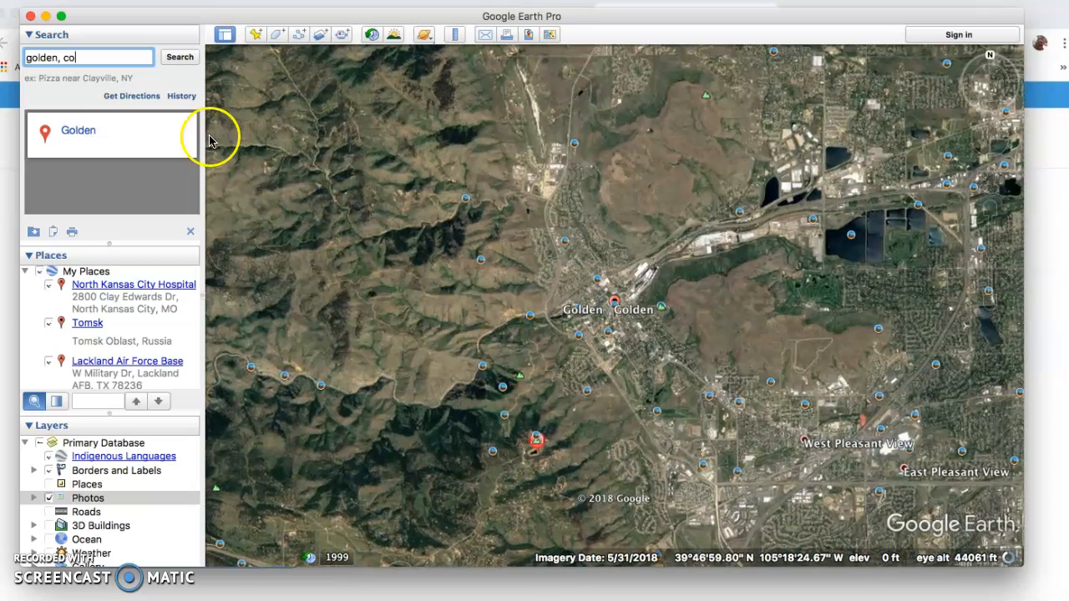
Save the Golden search result to My Places and check the list of saved places.
{"action": "right_click", "coordinate": [81, 134]}
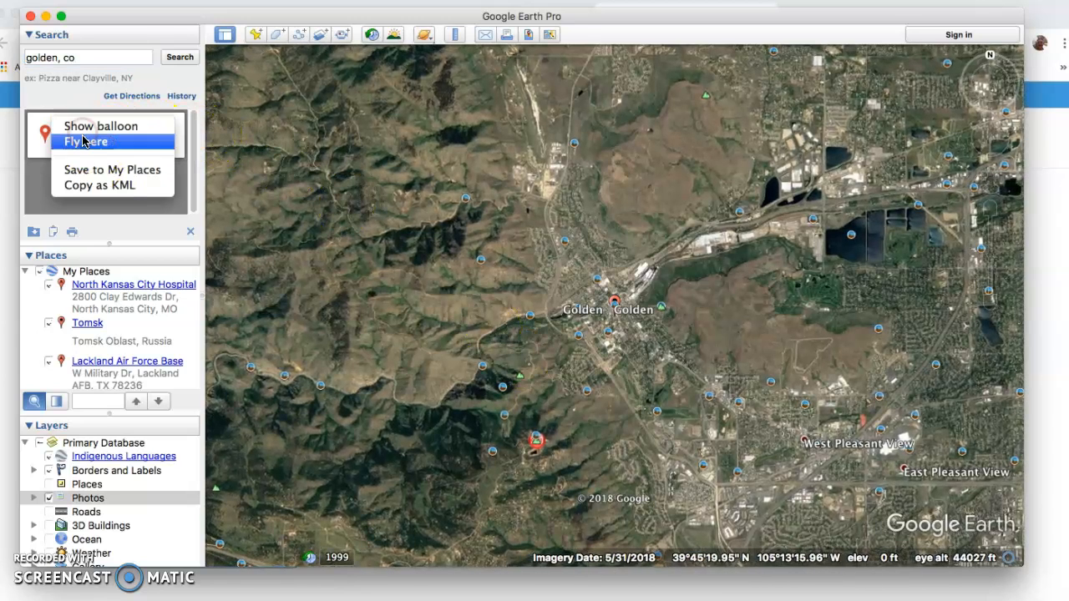
{"action": "left_click", "coordinate": [86, 169]}
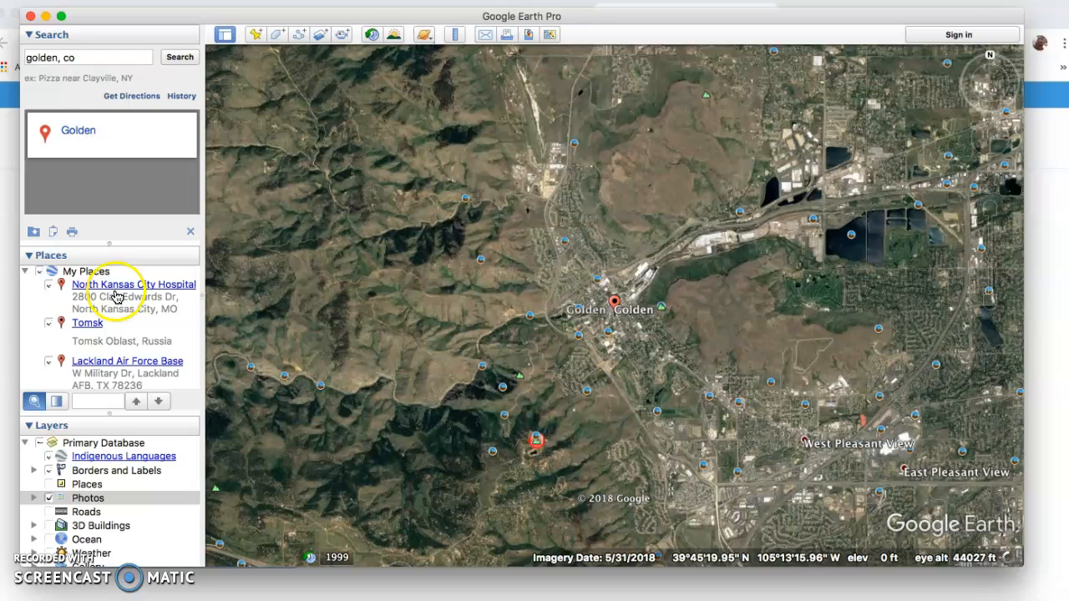
{"action": "scroll", "coordinate": [100, 294], "scroll_direction": "down", "scroll_amount": 3}
{"action": "scroll", "coordinate": [115, 296], "scroll_direction": "up", "scroll_amount": 5}
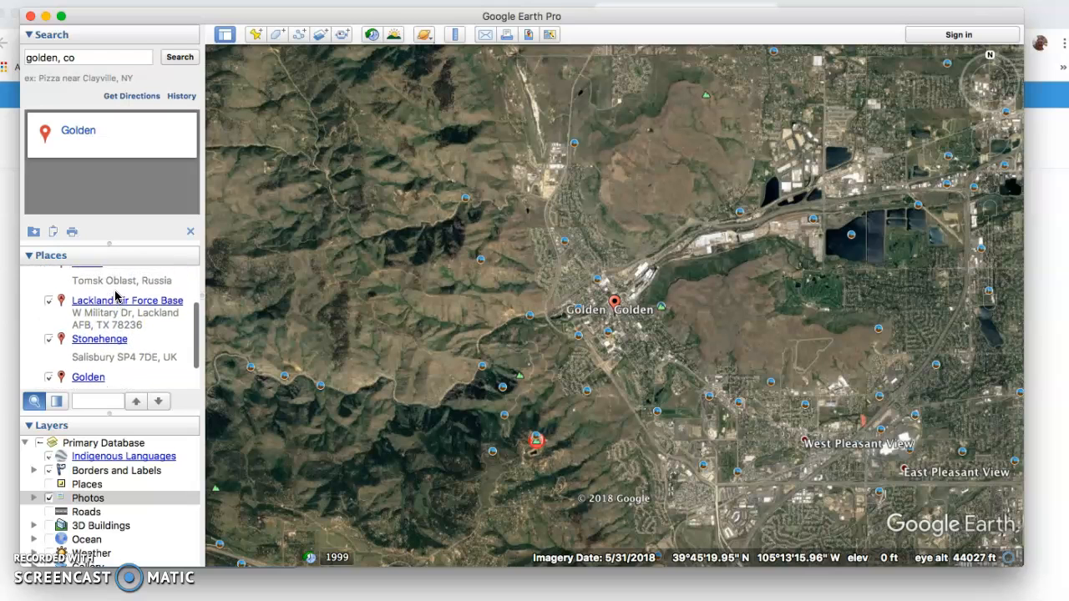
{"action": "scroll", "coordinate": [115, 296], "scroll_direction": "down", "scroll_amount": 2}
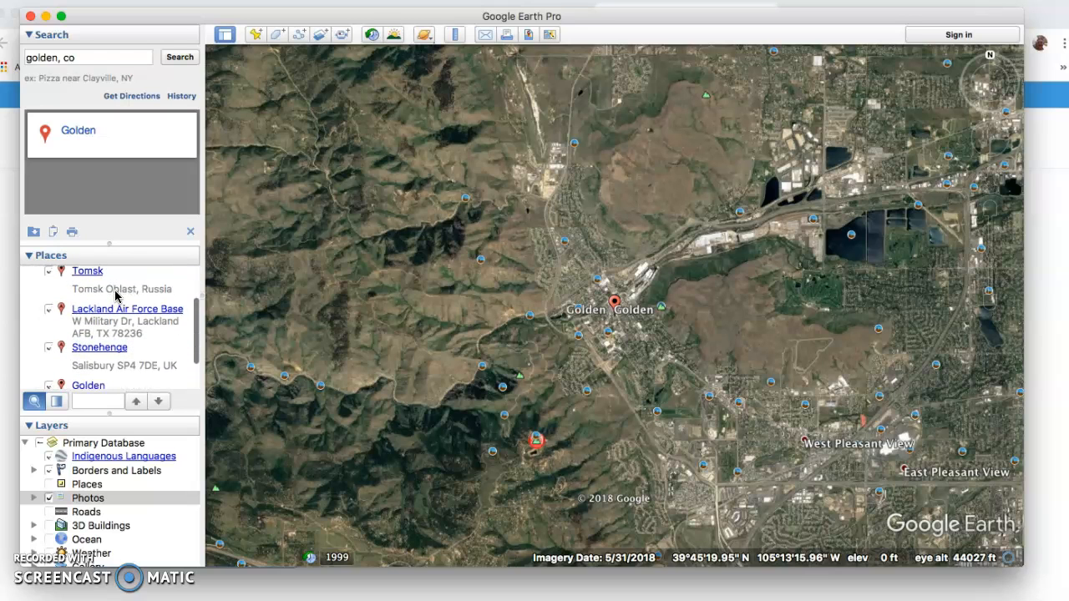
{"action": "scroll", "coordinate": [115, 295], "scroll_direction": "down", "scroll_amount": 1}
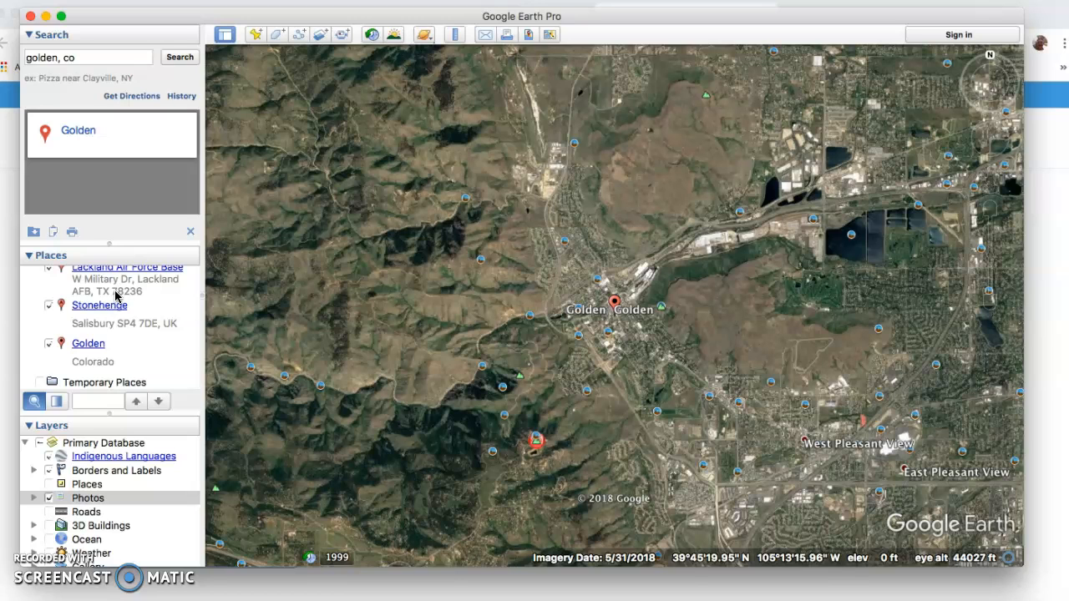
{"action": "scroll", "coordinate": [115, 297], "scroll_direction": "up", "scroll_amount": 4}
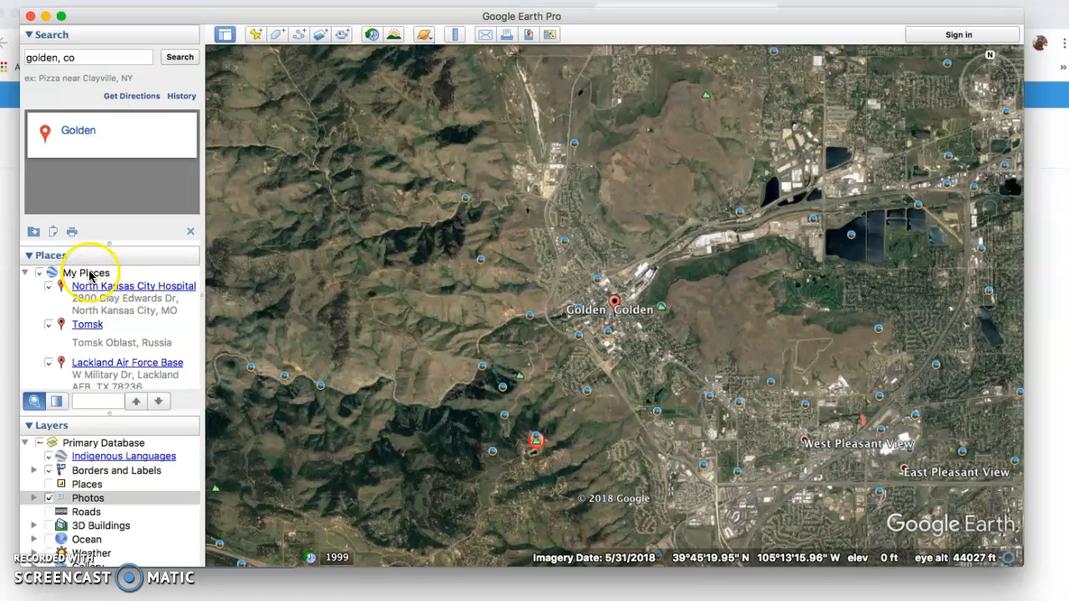
{"action": "right_click", "coordinate": [90, 276]}
{"action": "left_click", "coordinate": [81, 276]}
{"action": "left_click", "coordinate": [118, 308]}
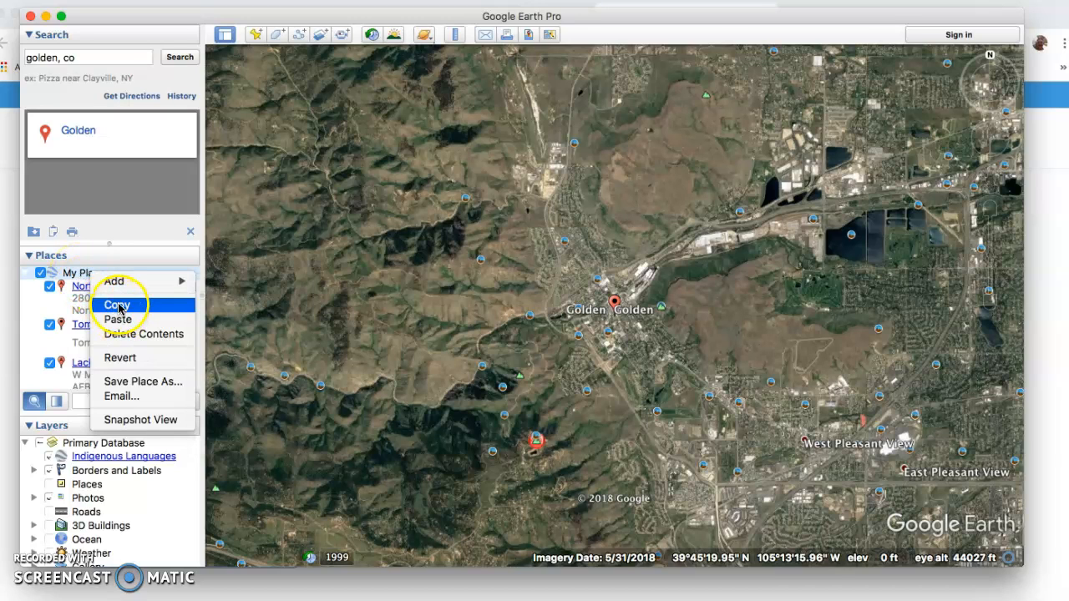
{"action": "left_click", "coordinate": [134, 382]}
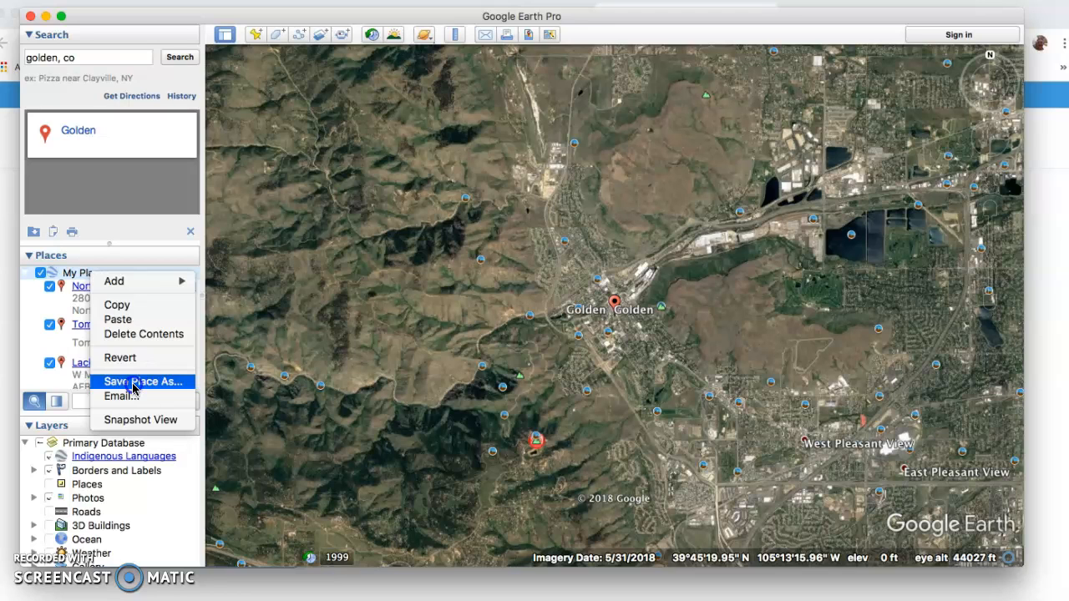
{"action": "left_click", "coordinate": [472, 127]}
{"action": "left_click", "coordinate": [488, 150]}
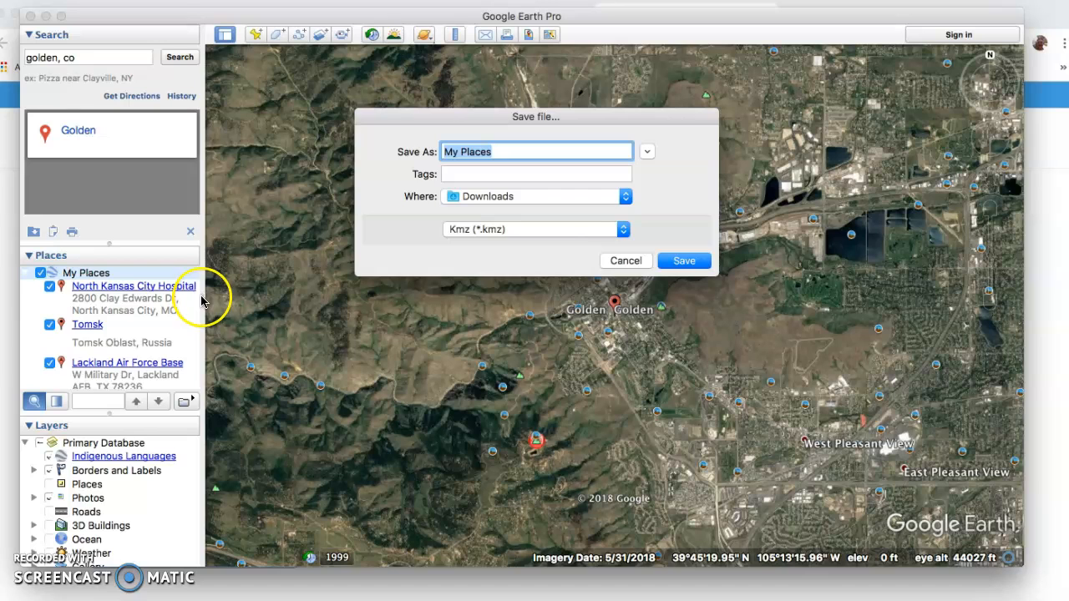
{"action": "left_click", "coordinate": [625, 260]}
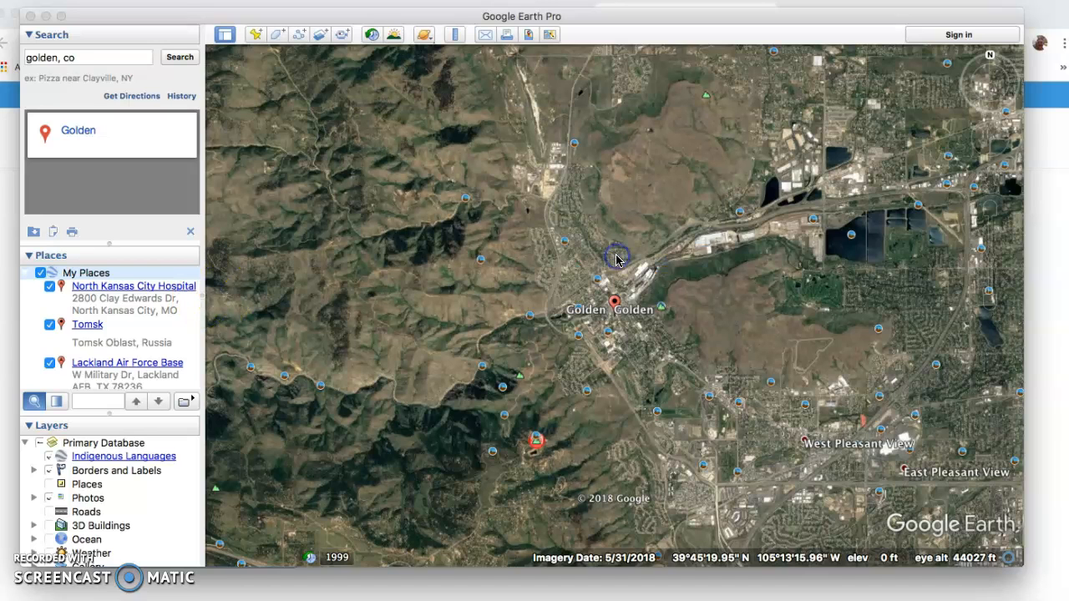
Save the whole My Places folder as a KMZ file in Downloads, named with the owner's surname followed by "_Places".
{"action": "right_click", "coordinate": [122, 275]}
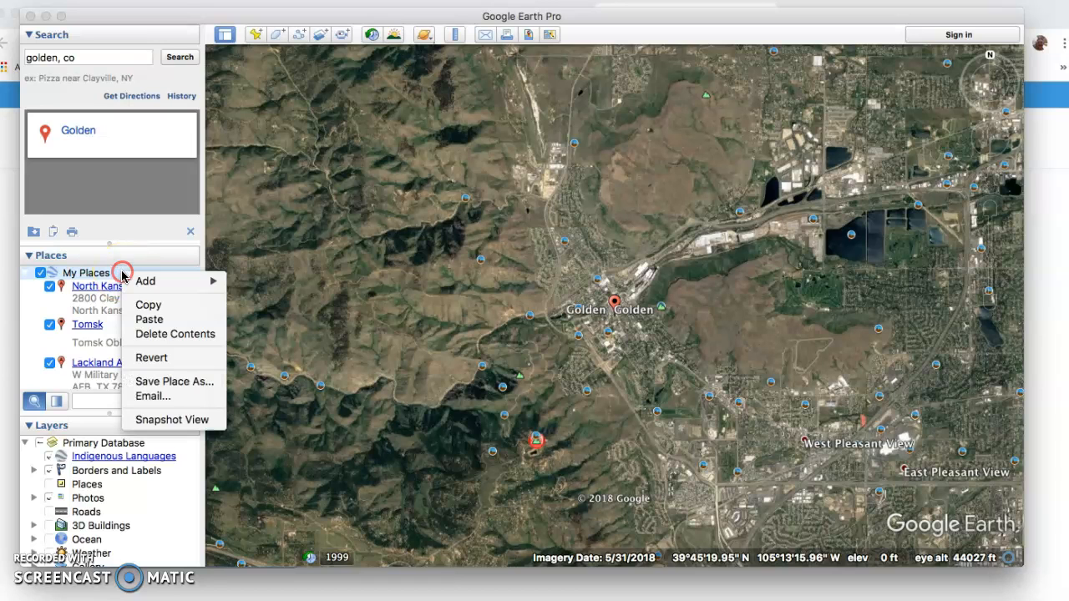
{"action": "left_click", "coordinate": [159, 386]}
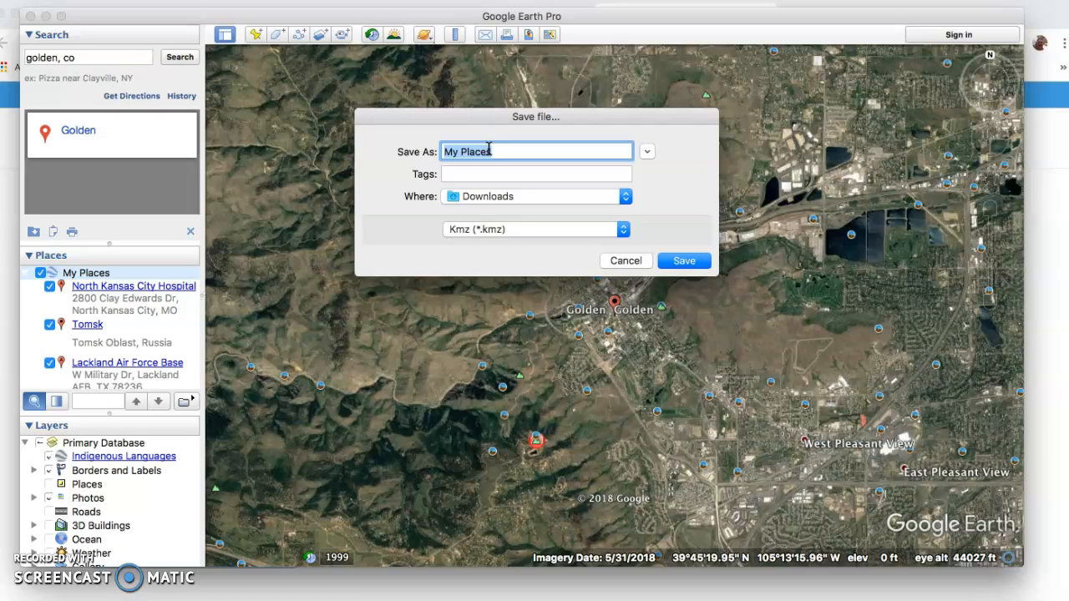
{"action": "type", "text": "Yoakum"}
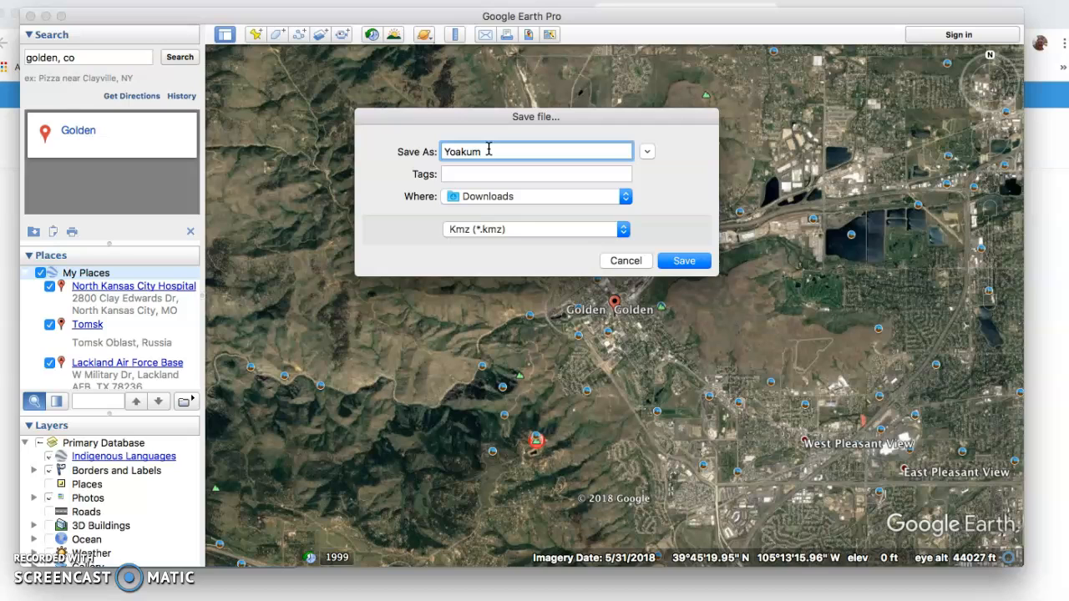
{"action": "type", "text": "_Places"}
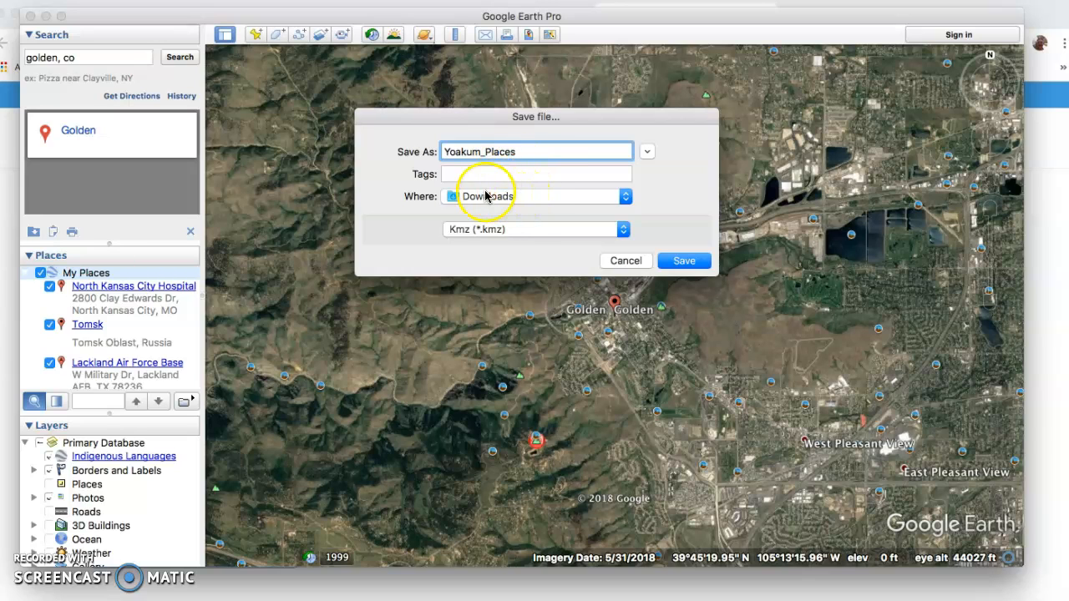
{"action": "left_click", "coordinate": [682, 261]}
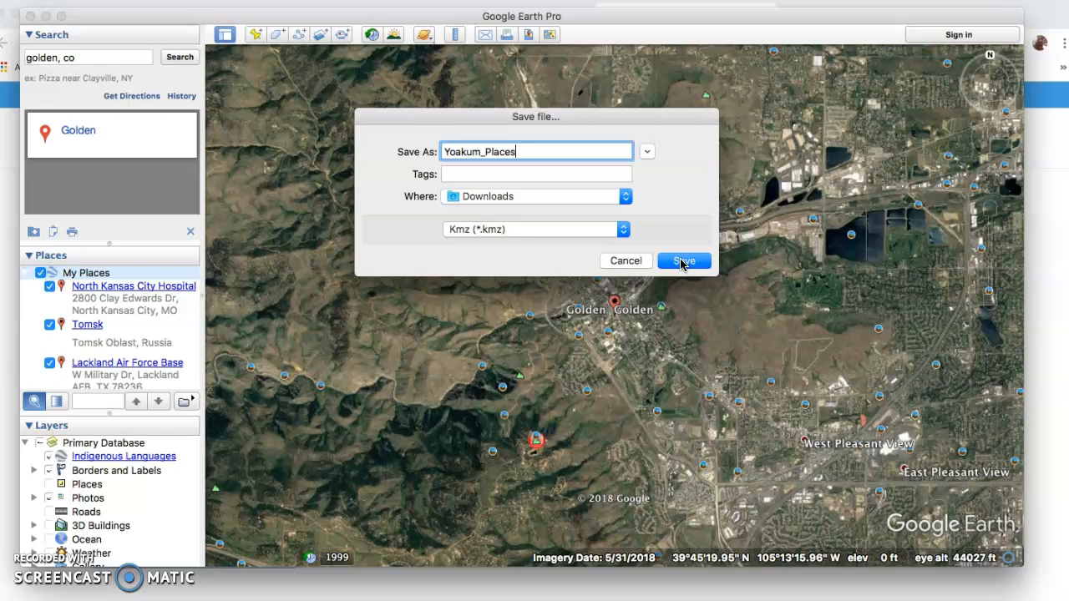
{"action": "left_click", "coordinate": [681, 262]}
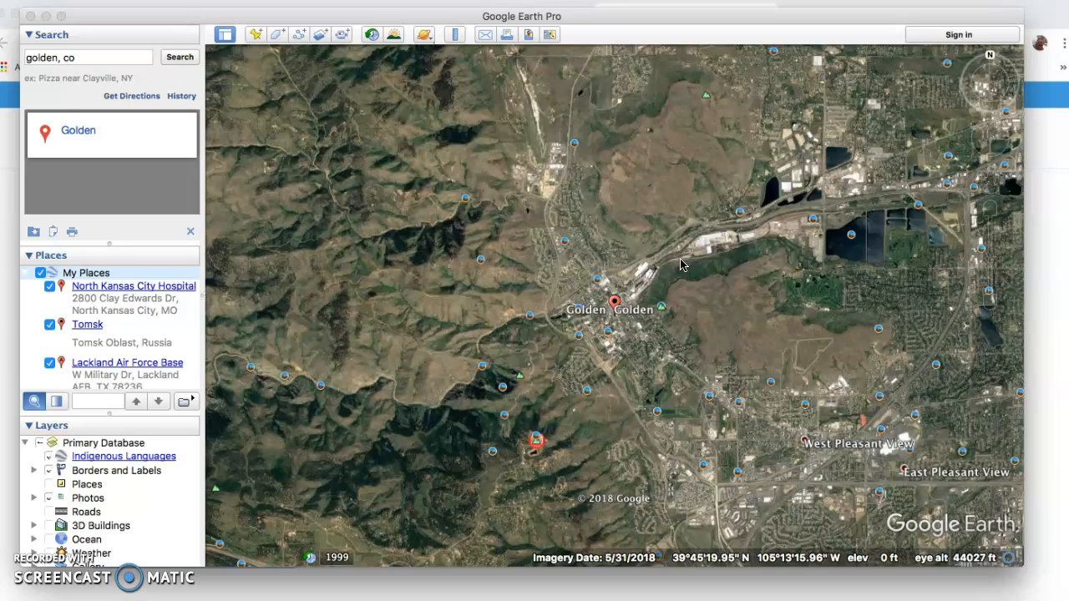
{"action": "left_click", "coordinate": [370, 358]}
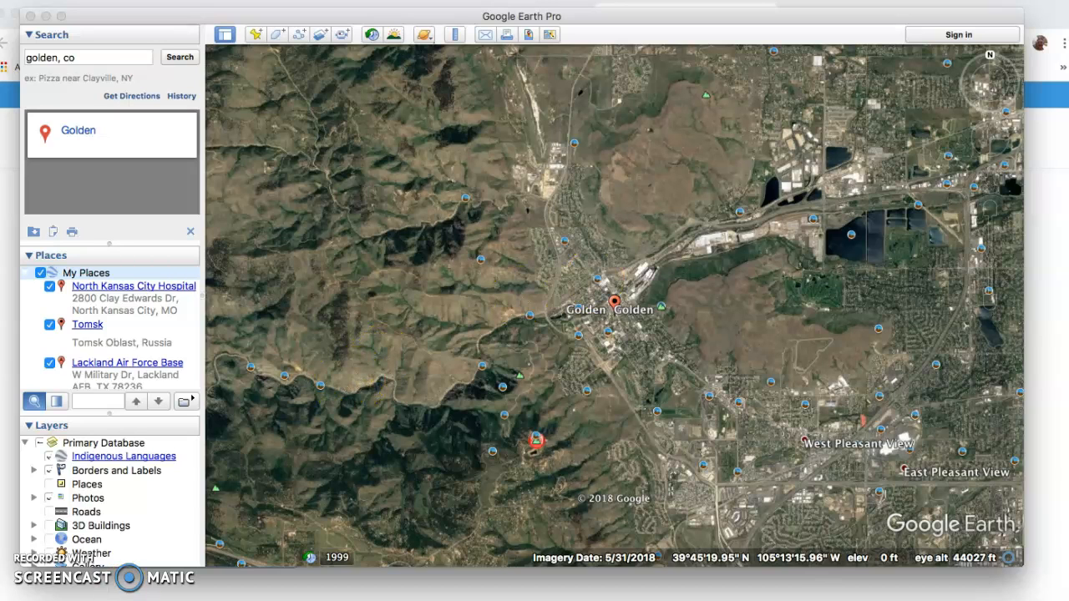